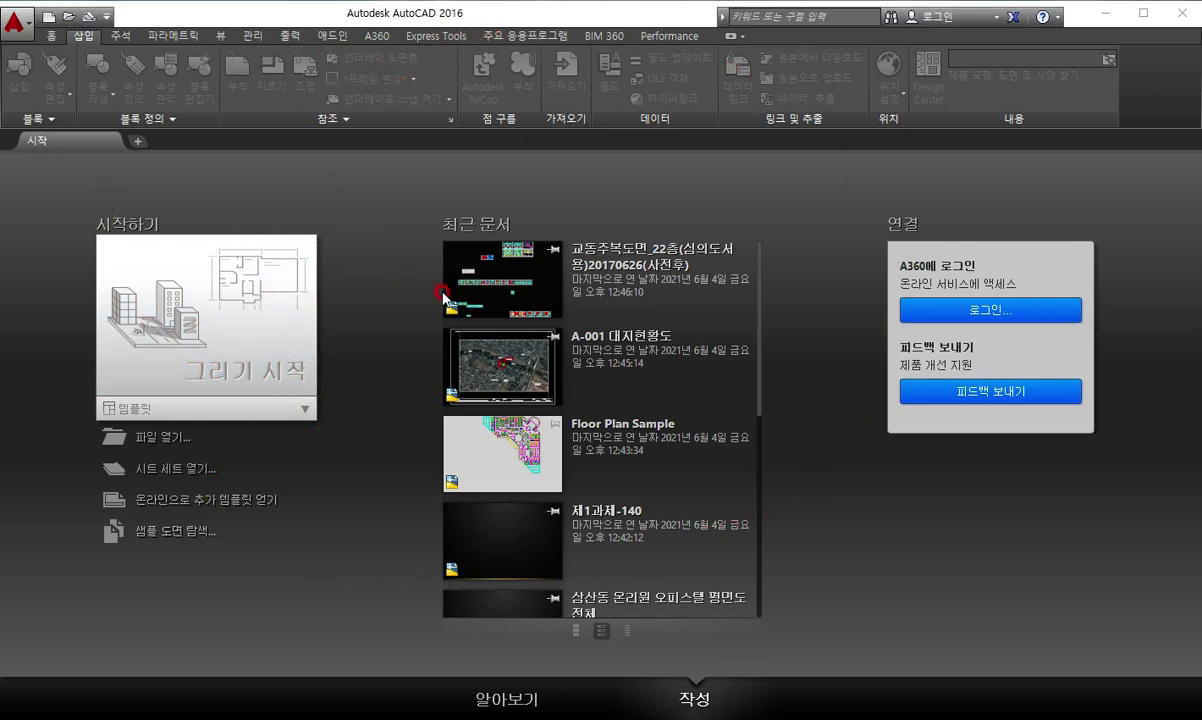
Start blank Drawing1 from the Start page and shorten the command window for a taller drawing area
left_click(322, 366)
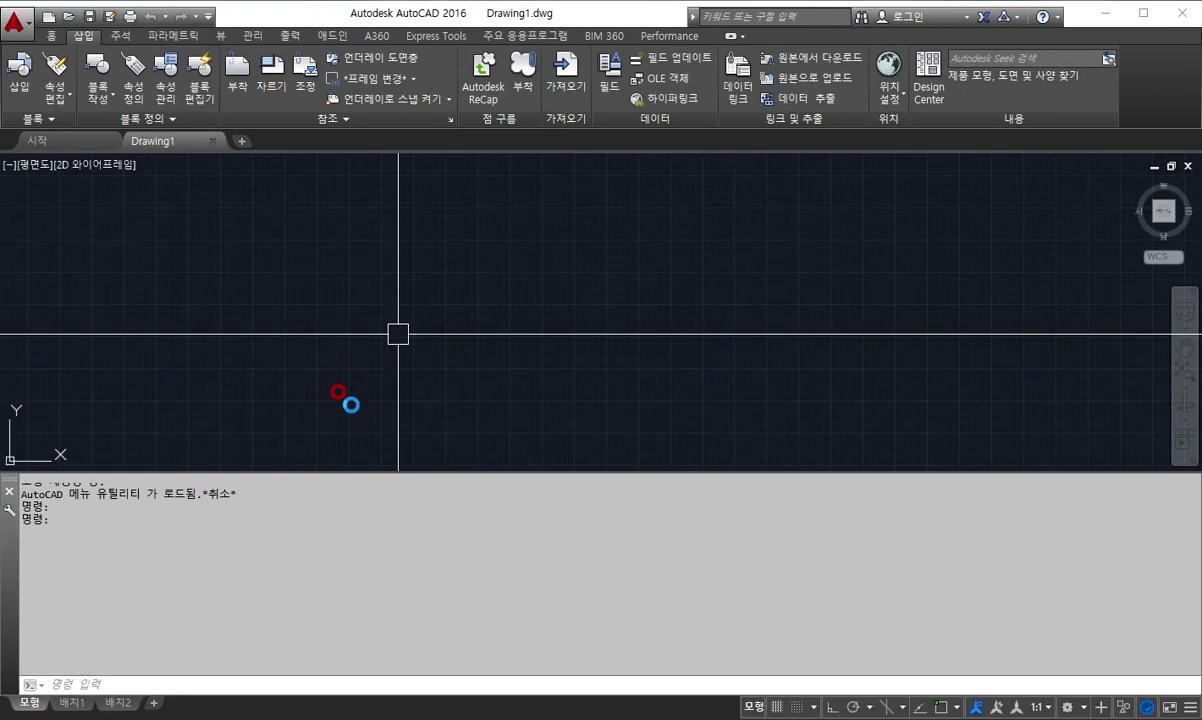
right_click_drag(398, 334, 137, 447)
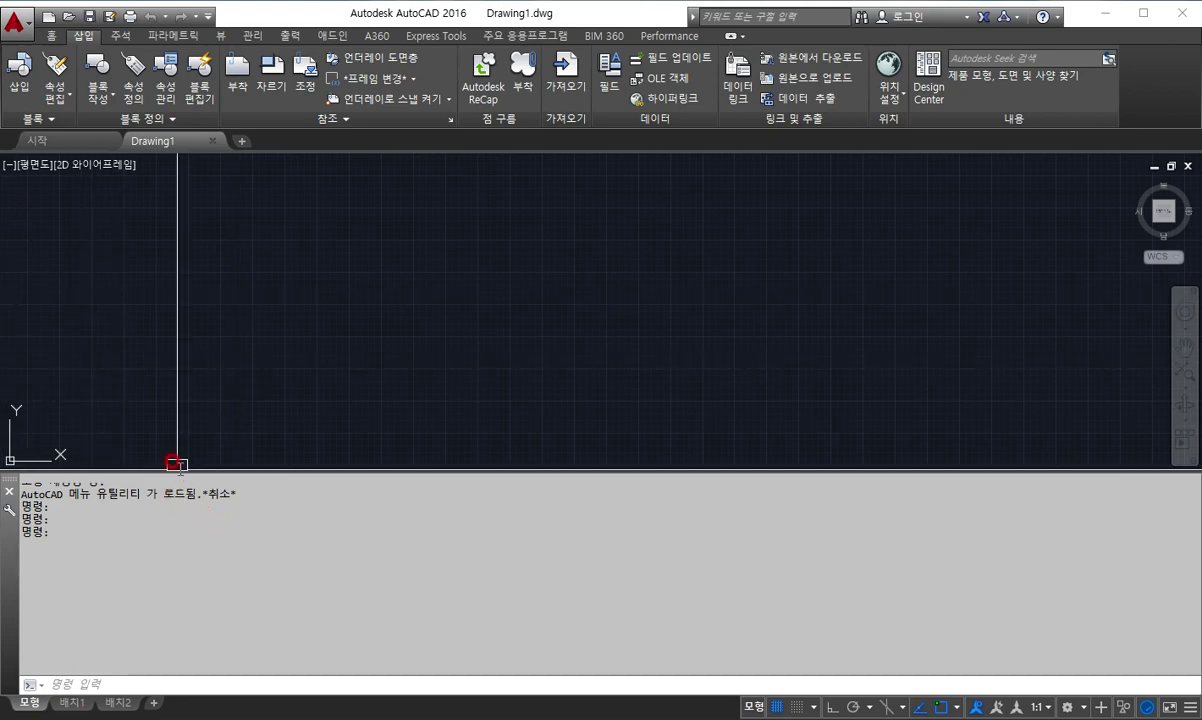
mouse_move(168, 479)
left_mouse_down()
mouse_move(119, 465)
mouse_move(107, 600)
left_mouse_up()
left_click_drag(295, 305, 786, 438)
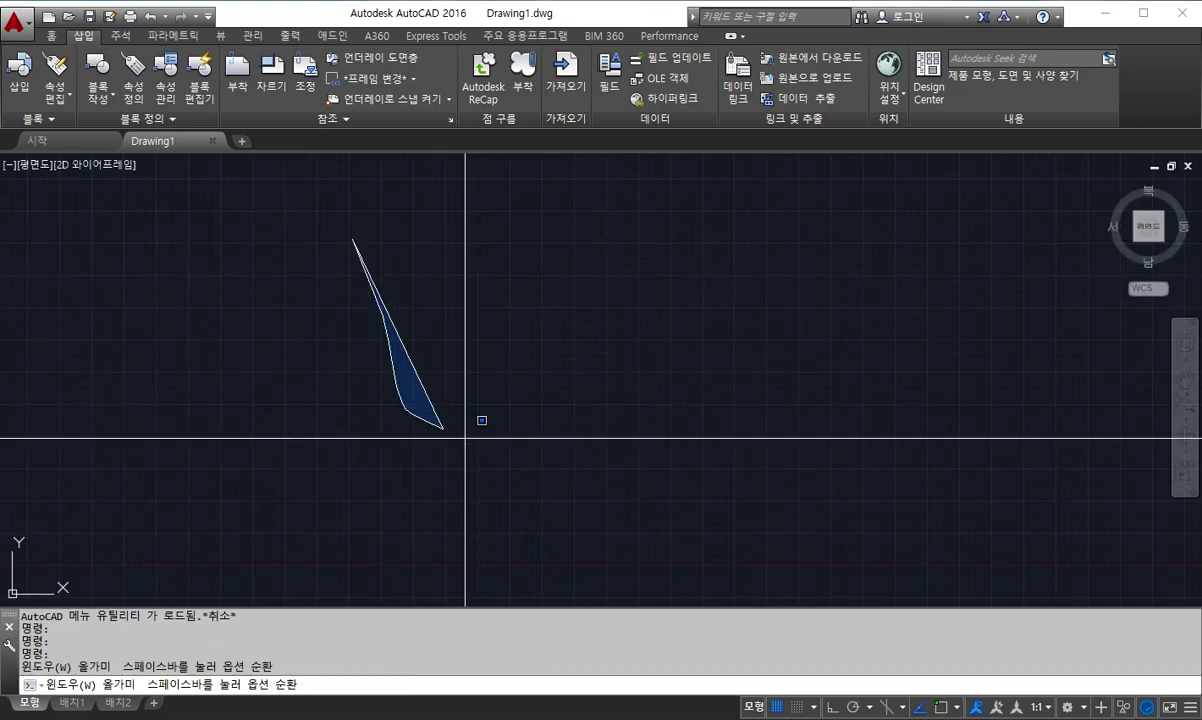
left_click_drag(352, 238, 818, 357)
mouse_move(418, 250)
left_mouse_down()
mouse_move(431, 365)
mouse_move(832, 408)
left_mouse_up()
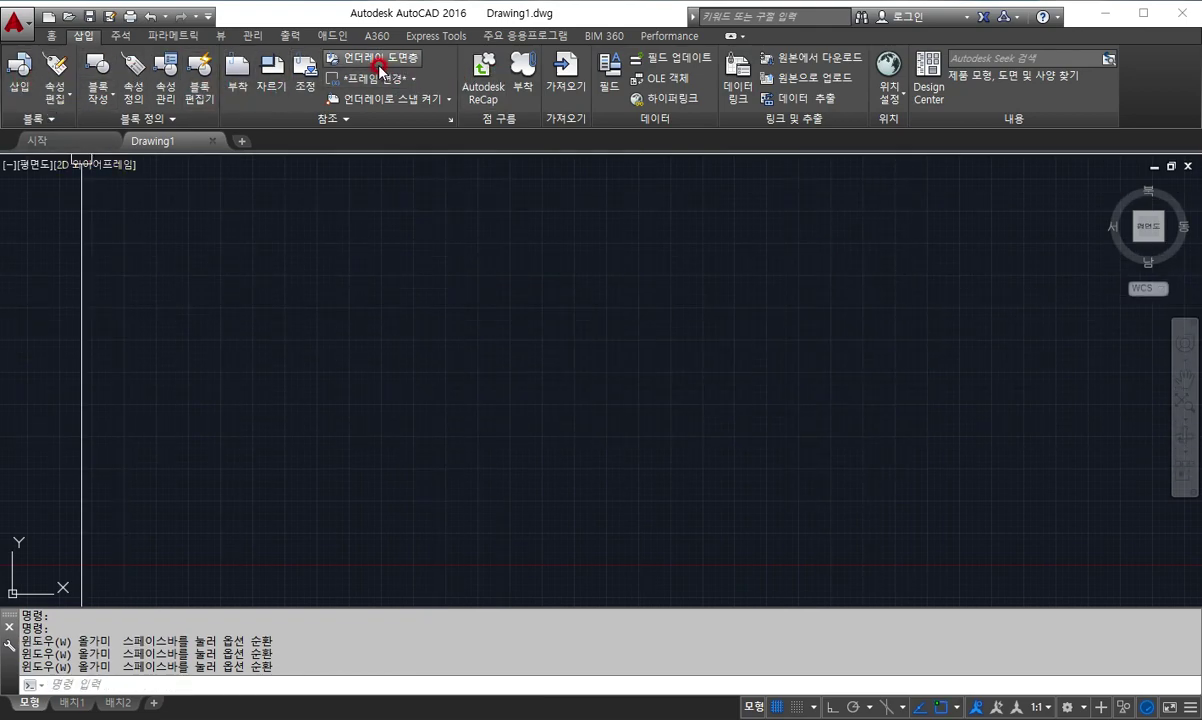
Browse the Home, Insert, Annotate, Parametric, View, Manage and Output ribbon tabs, ending on Home
left_click(53, 36)
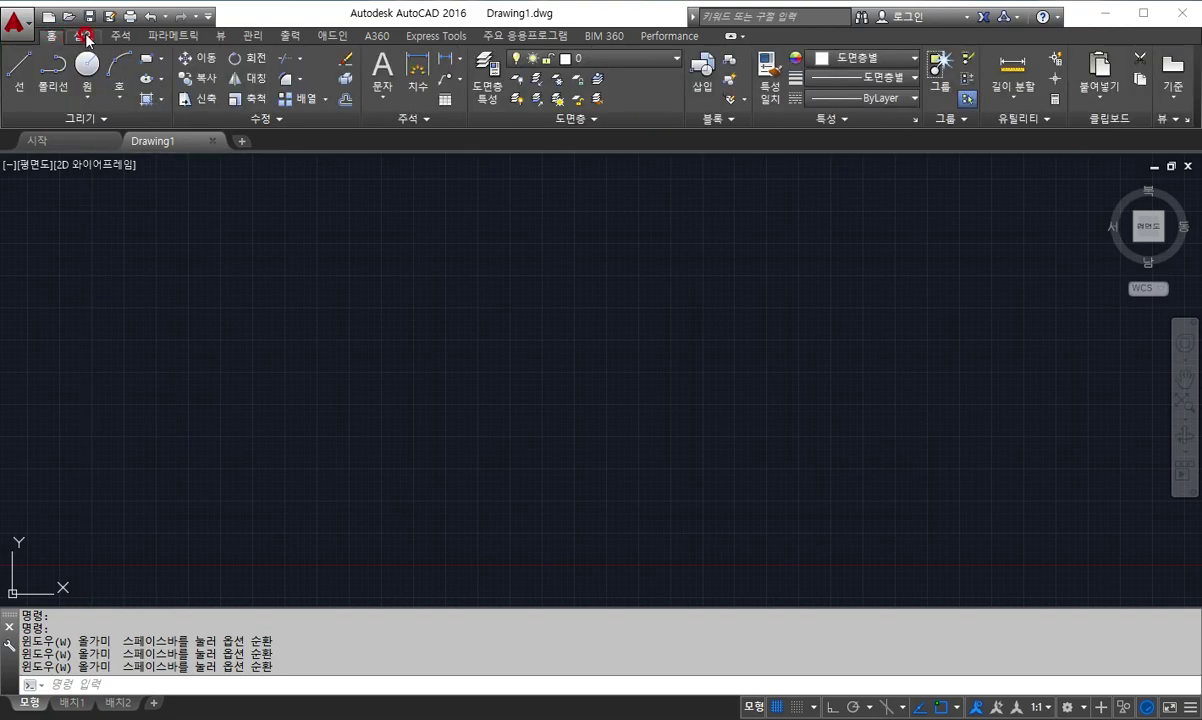
left_click(83, 36)
left_click(120, 36)
left_click(152, 36)
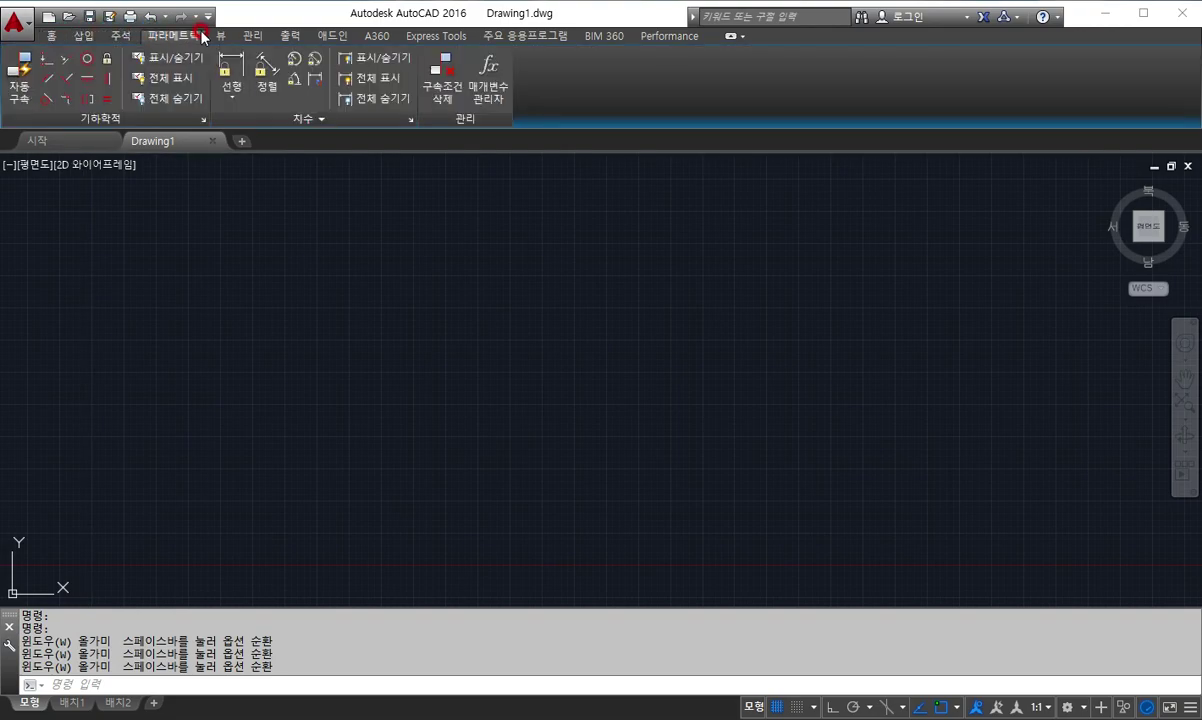
left_click(221, 36)
left_click(248, 36)
left_click(283, 36)
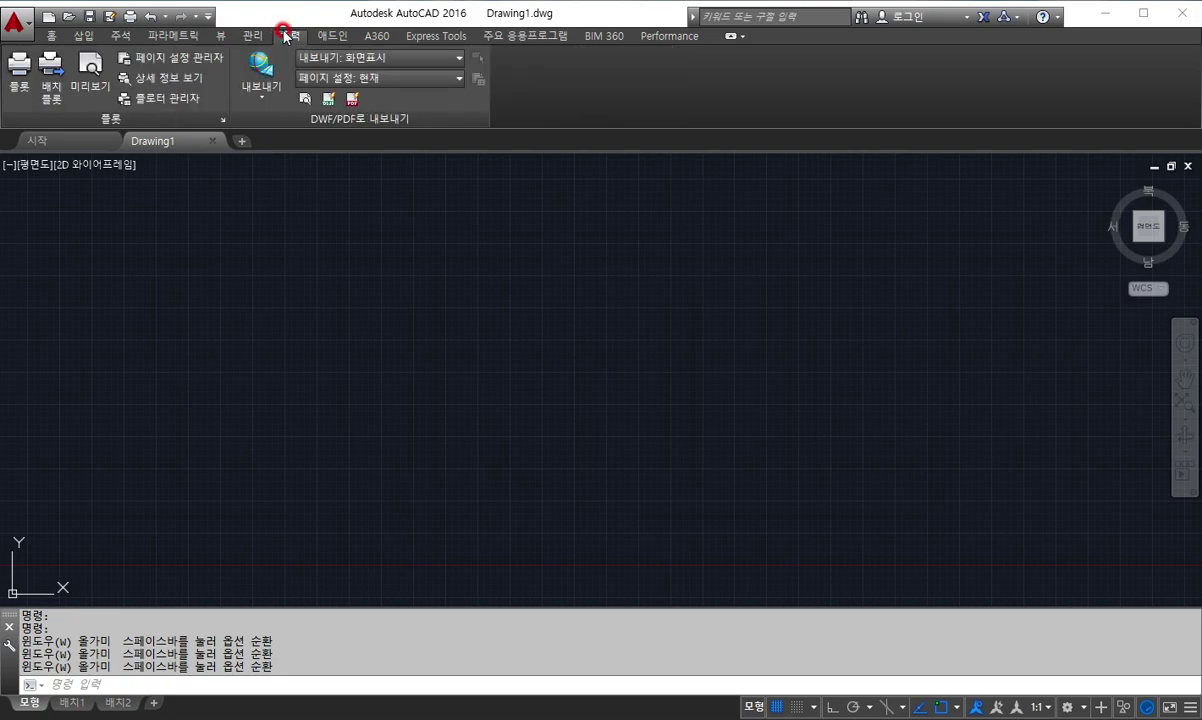
left_click(50, 33)
type("S")
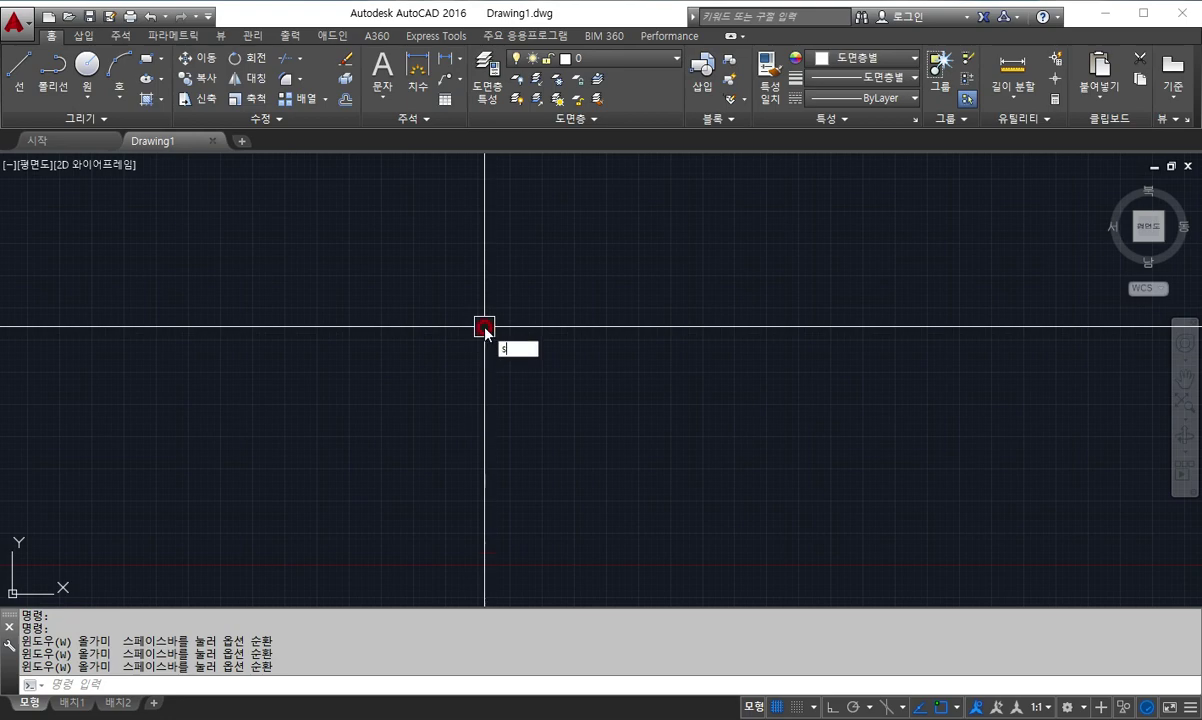
Change the STARTUP system variable from 3 to 1
type("TA")
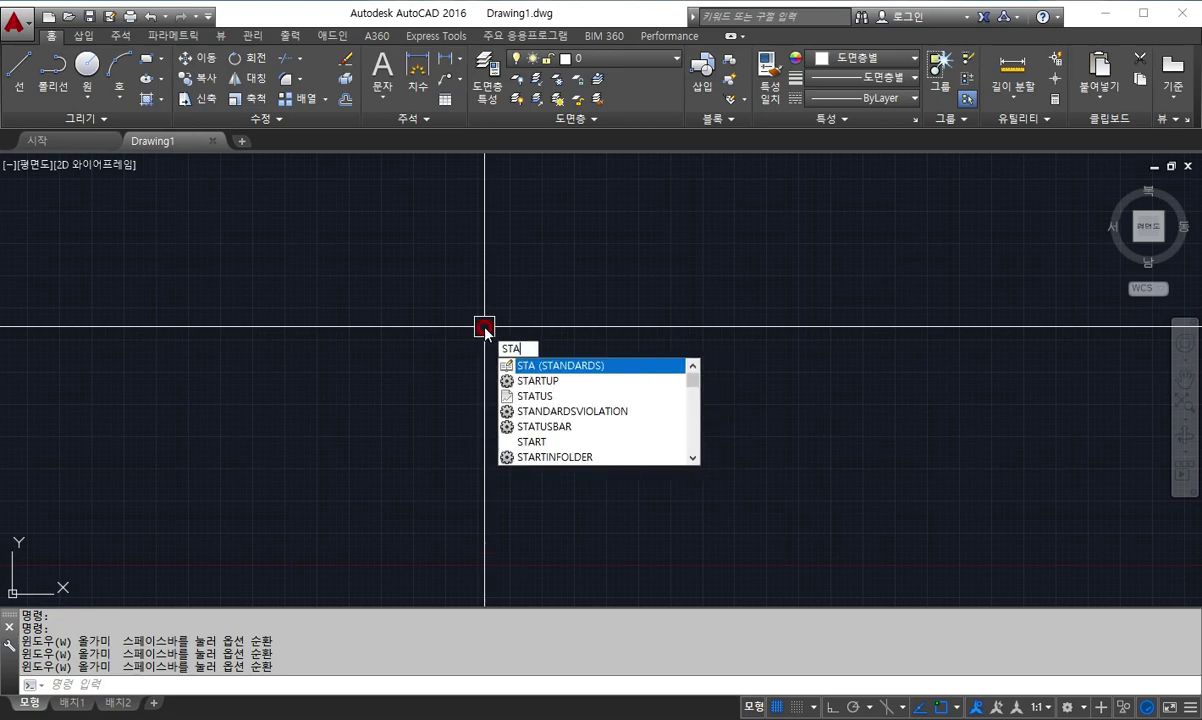
type("RTUp")
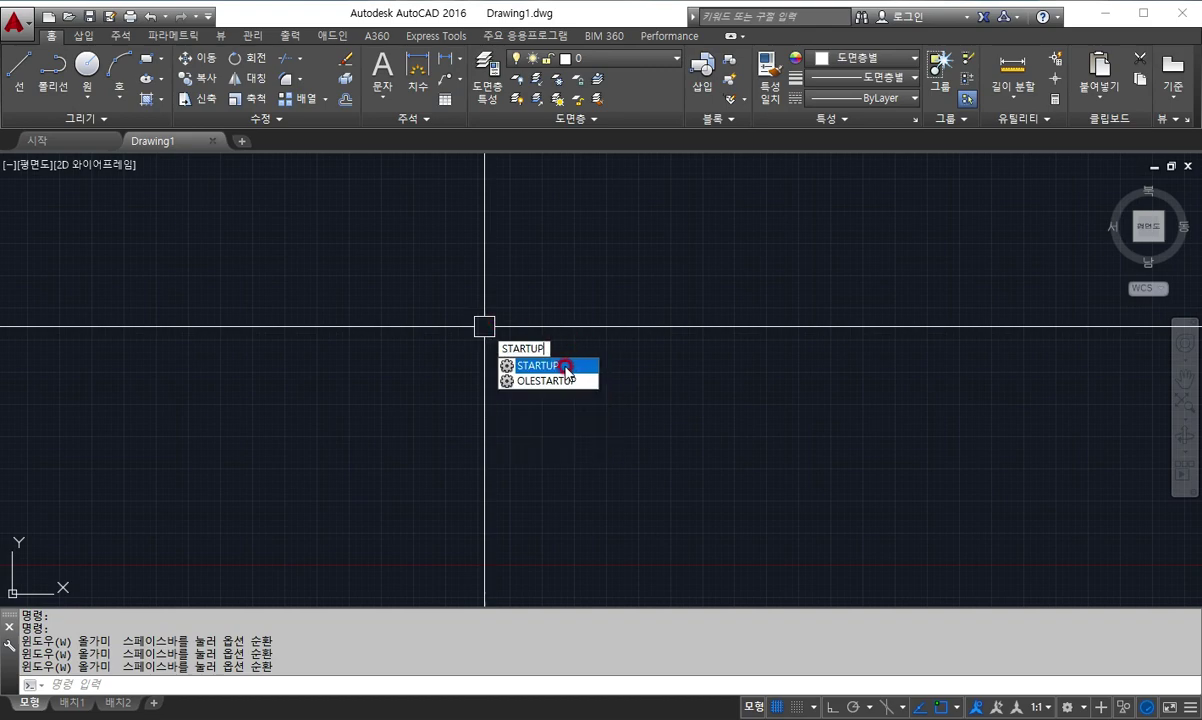
left_click(565, 368)
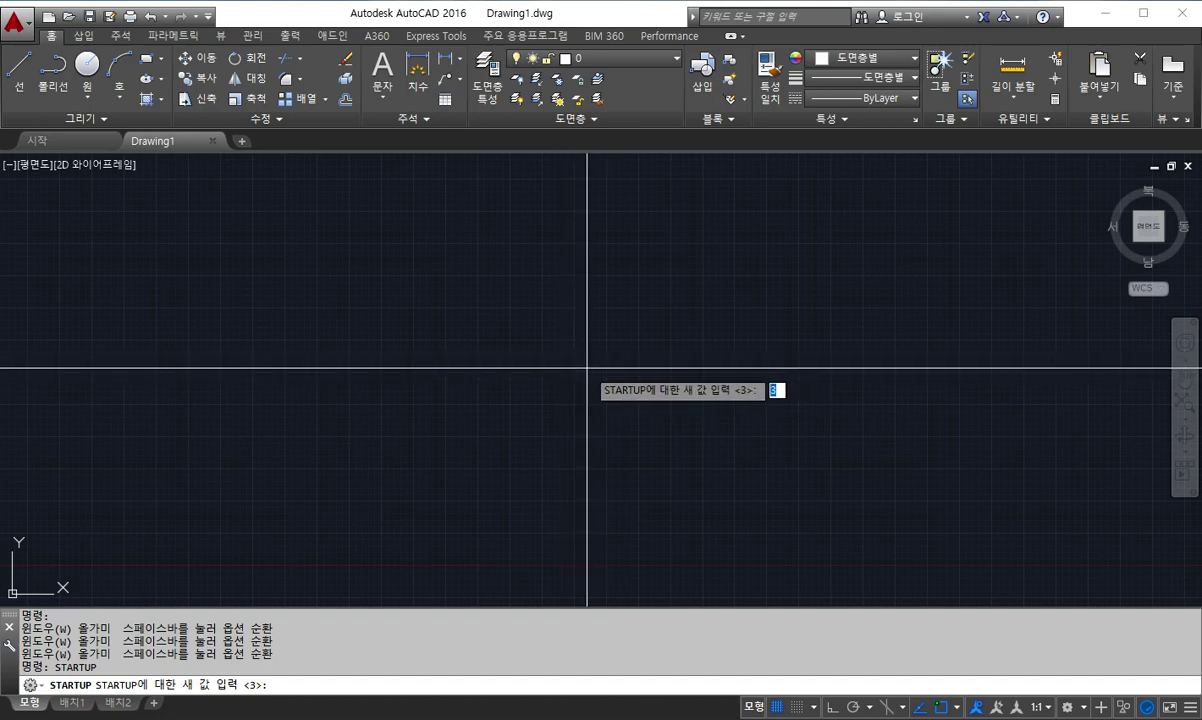
type("1")
key("Return")
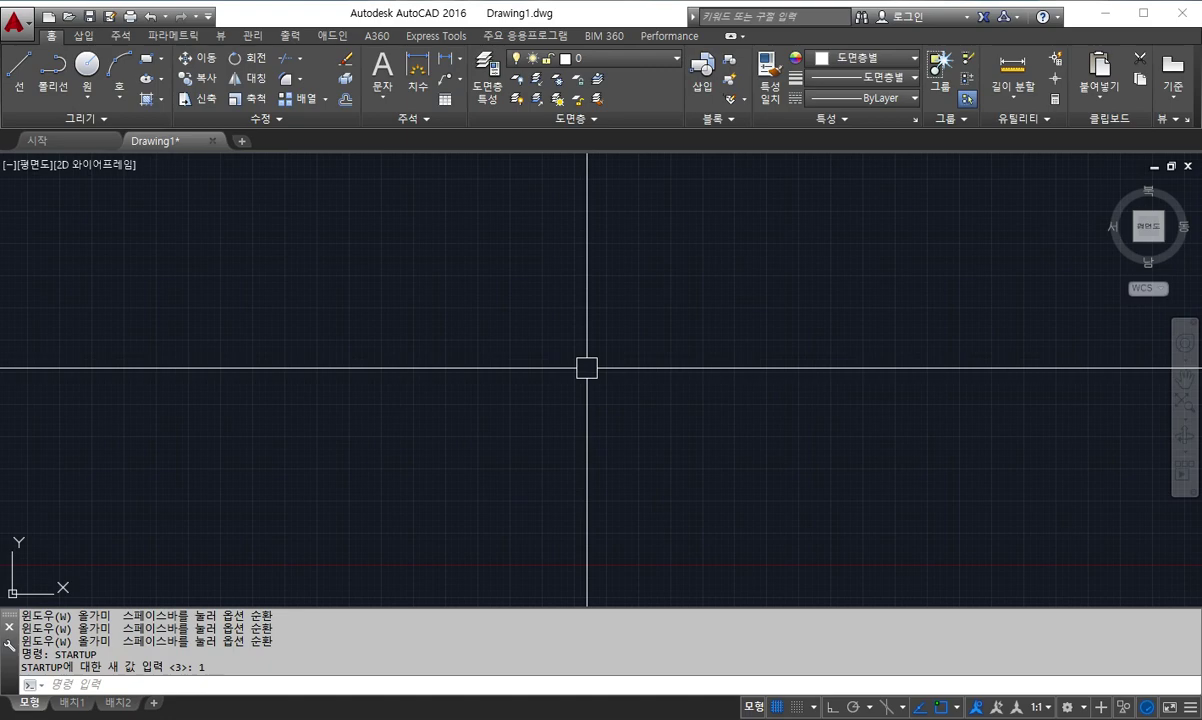
Create Drawing2 from scratch with metric settings
left_click(50, 22)
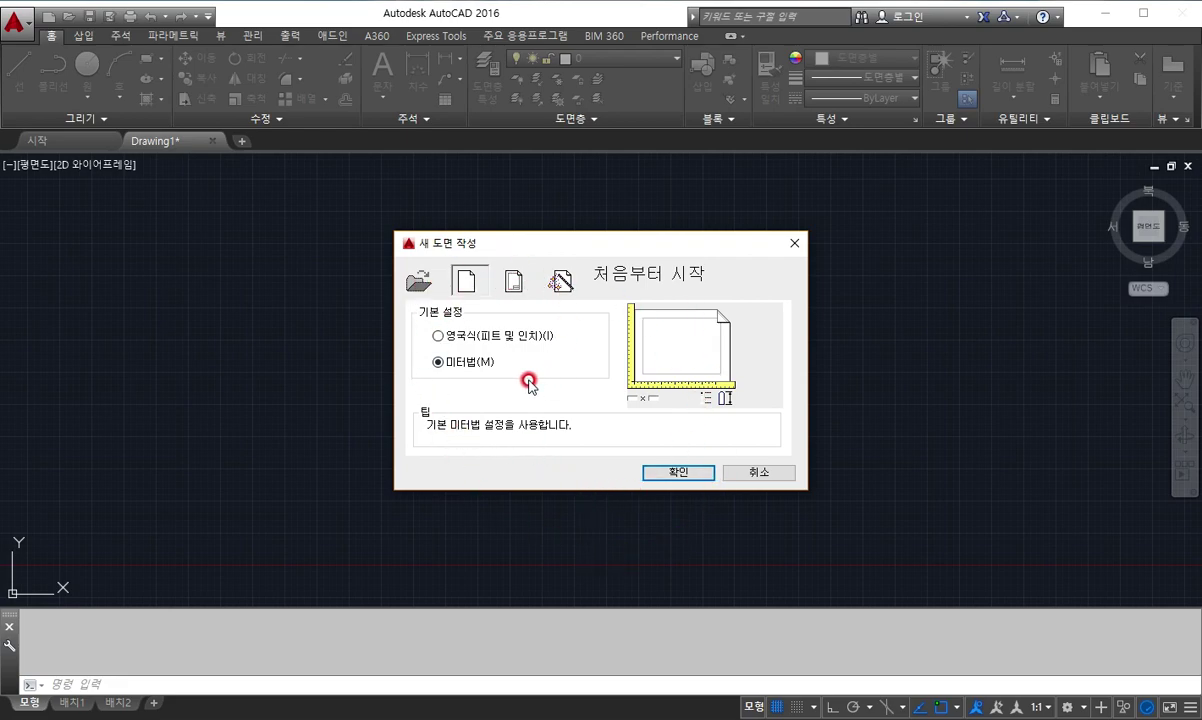
left_click(670, 476)
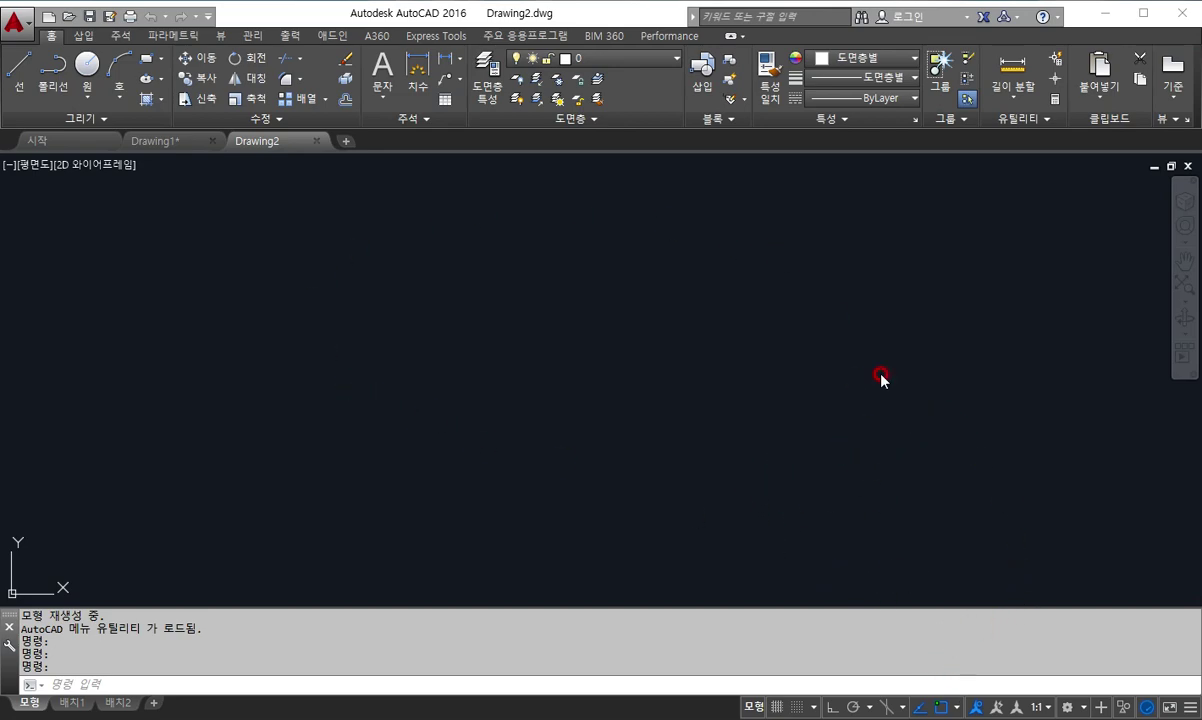
left_click(1083, 710)
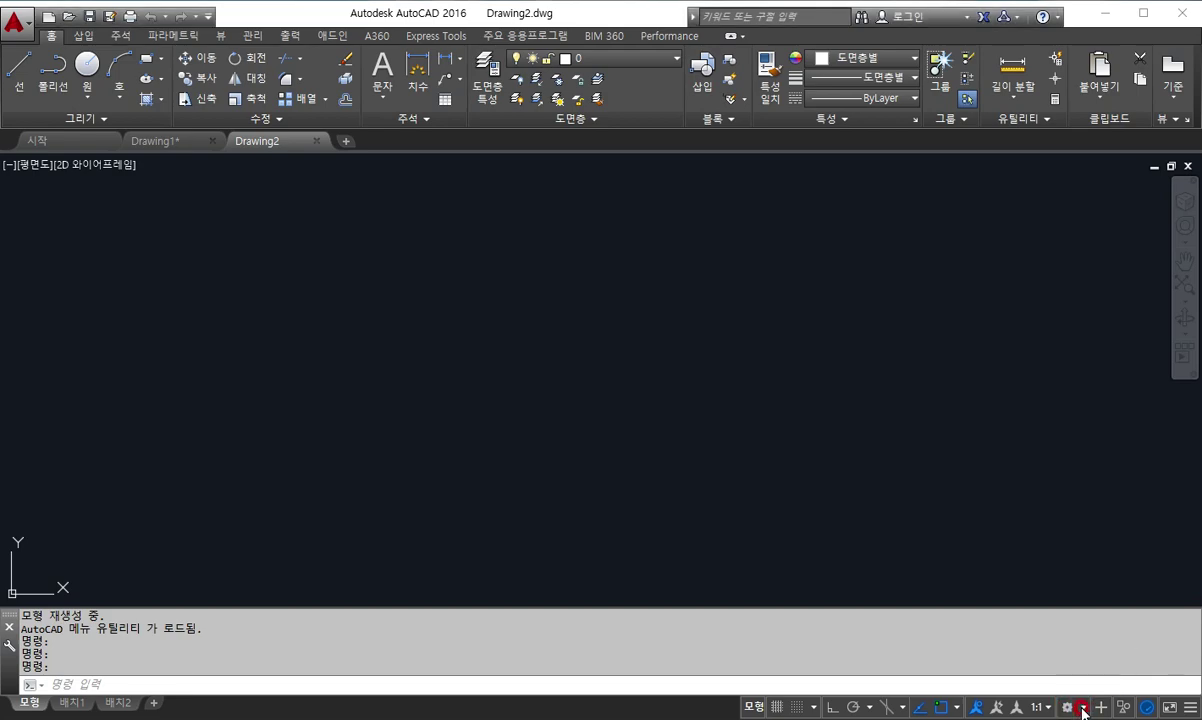
left_click(1084, 708)
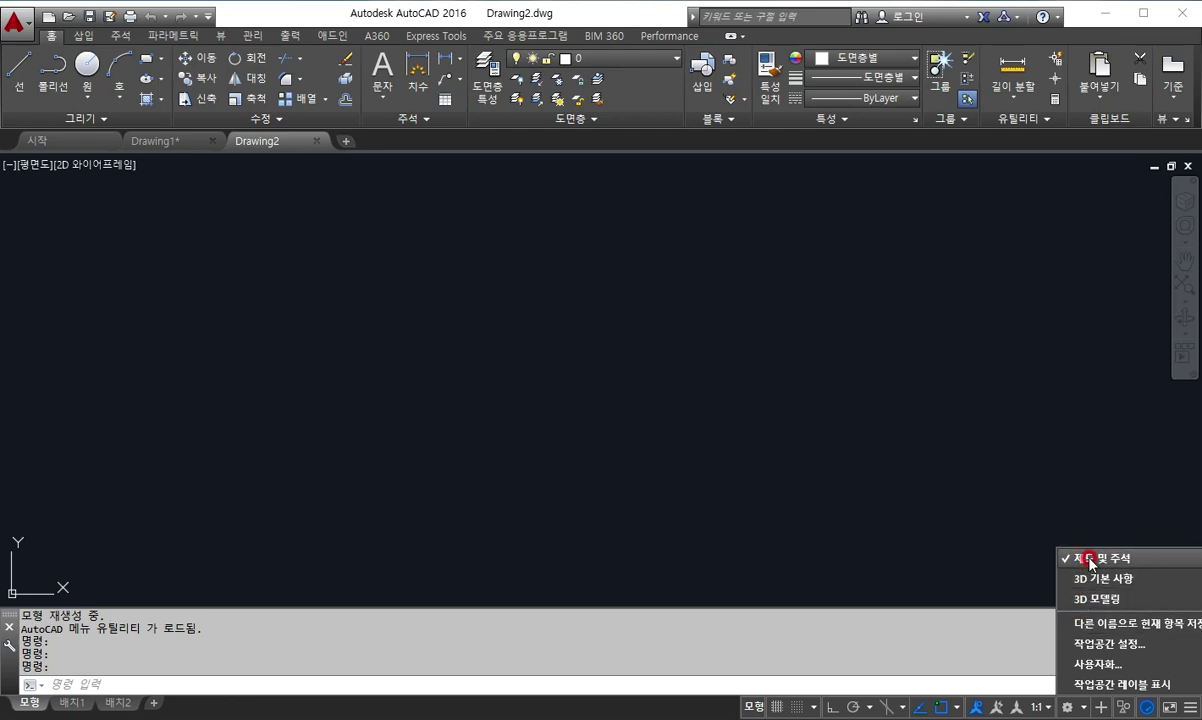
left_click(1091, 560)
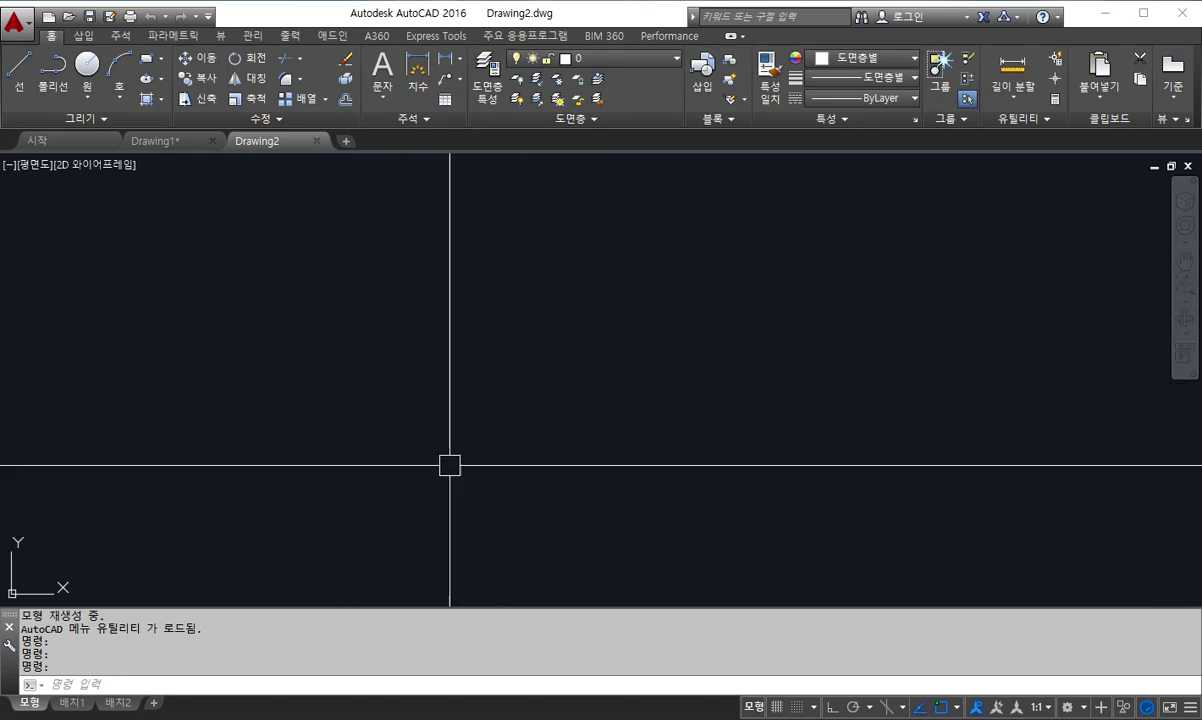
Open Options from the drawing area's shortcut menu and view the Files tab search paths
right_click(443, 294)
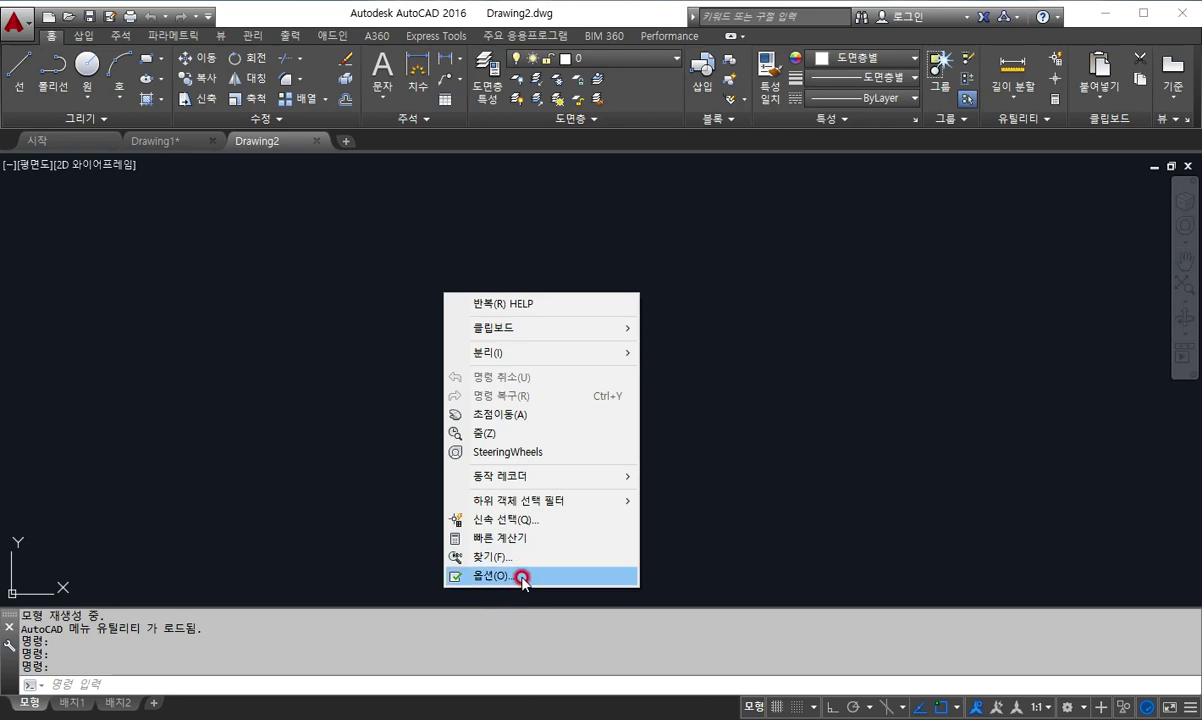
left_click(522, 578)
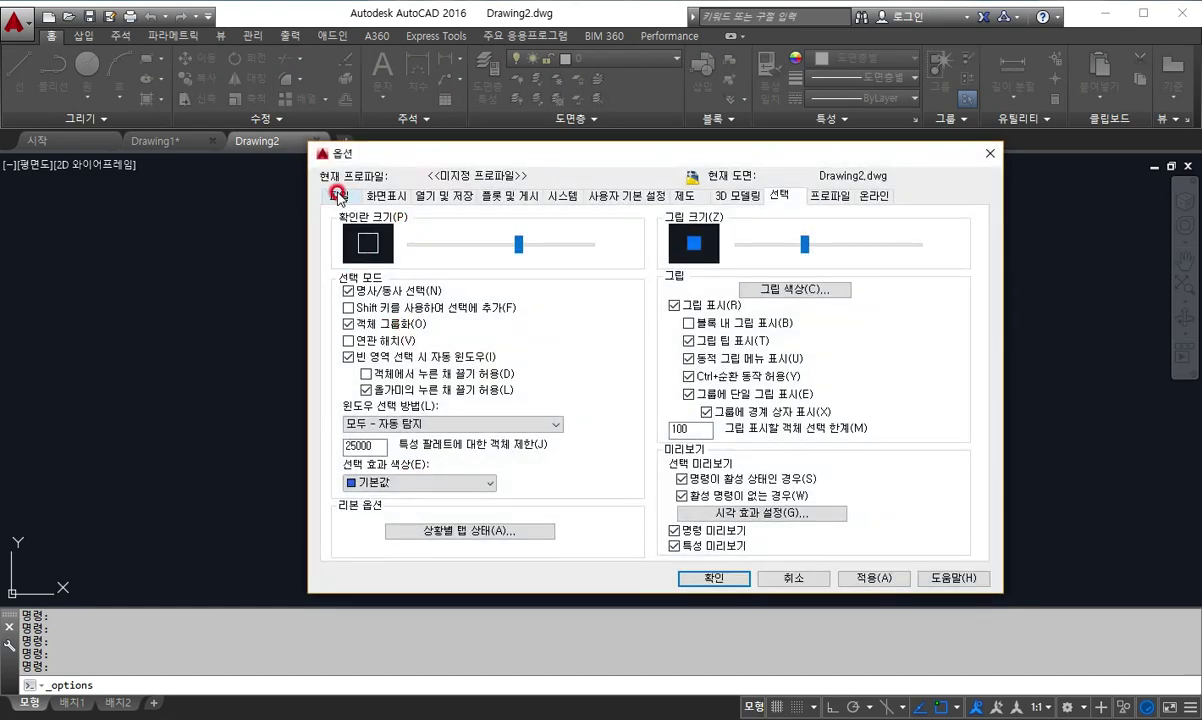
left_click(338, 195)
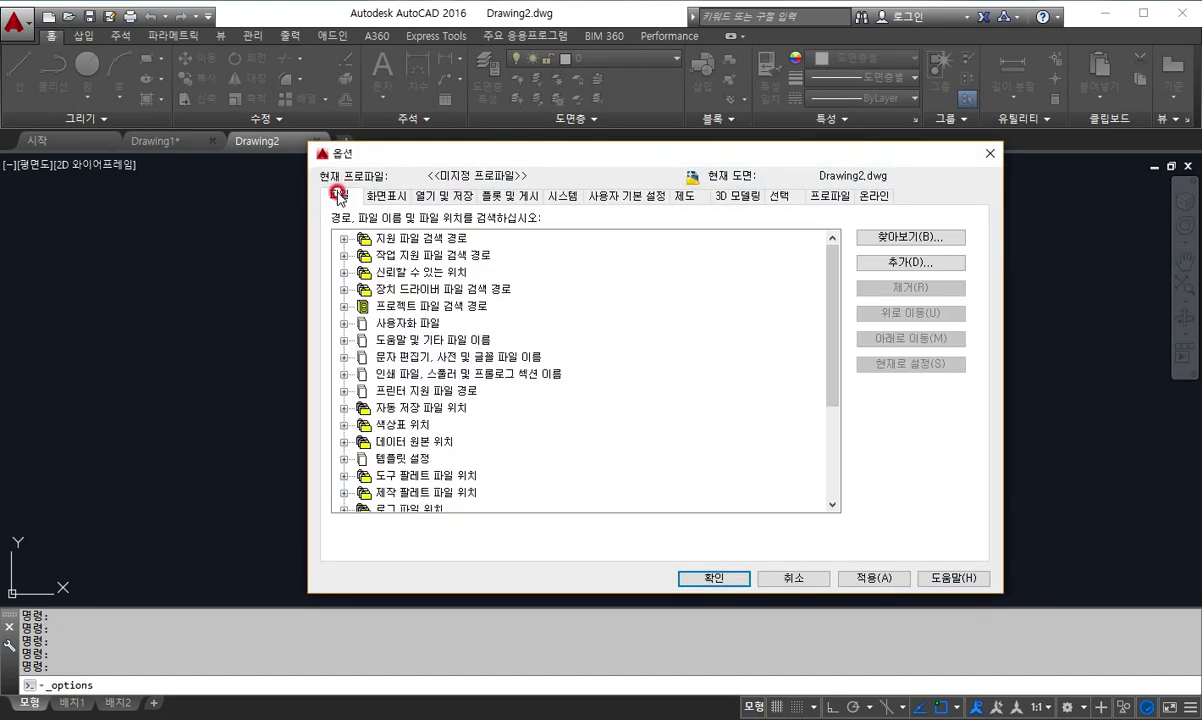
Page through every Options tab from Files to Online, then return to Display, leaving crosshair size at 100
left_click(385, 196)
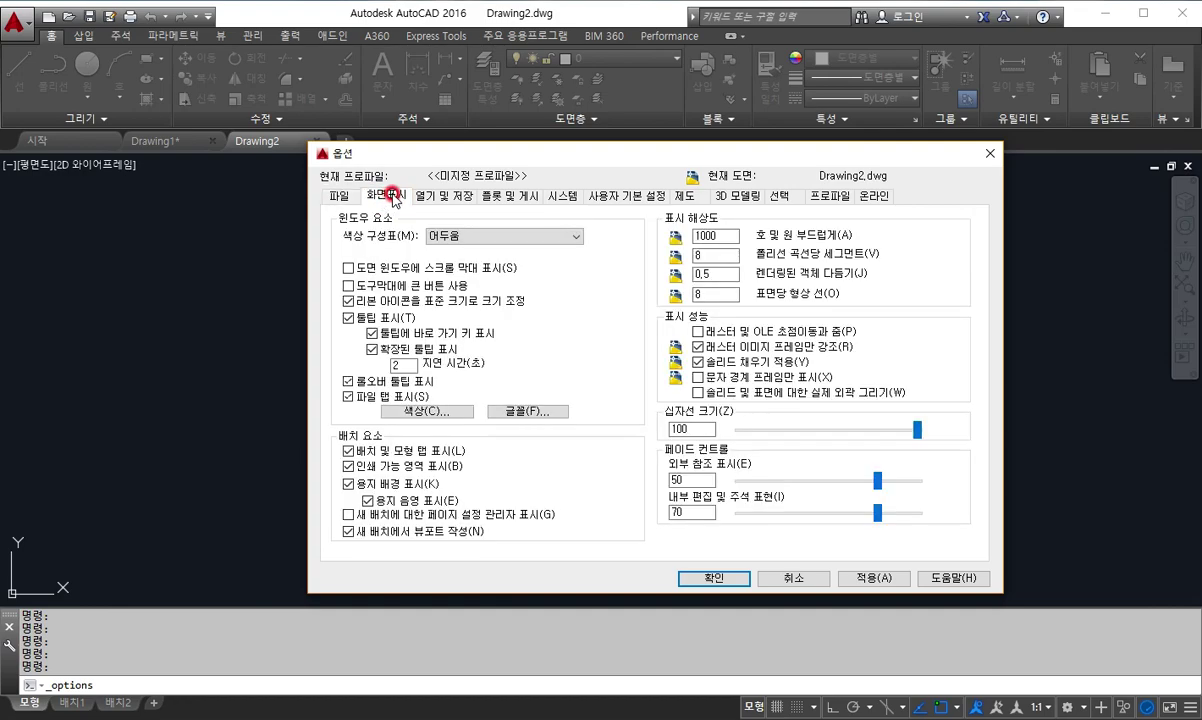
left_click(440, 196)
left_click(505, 200)
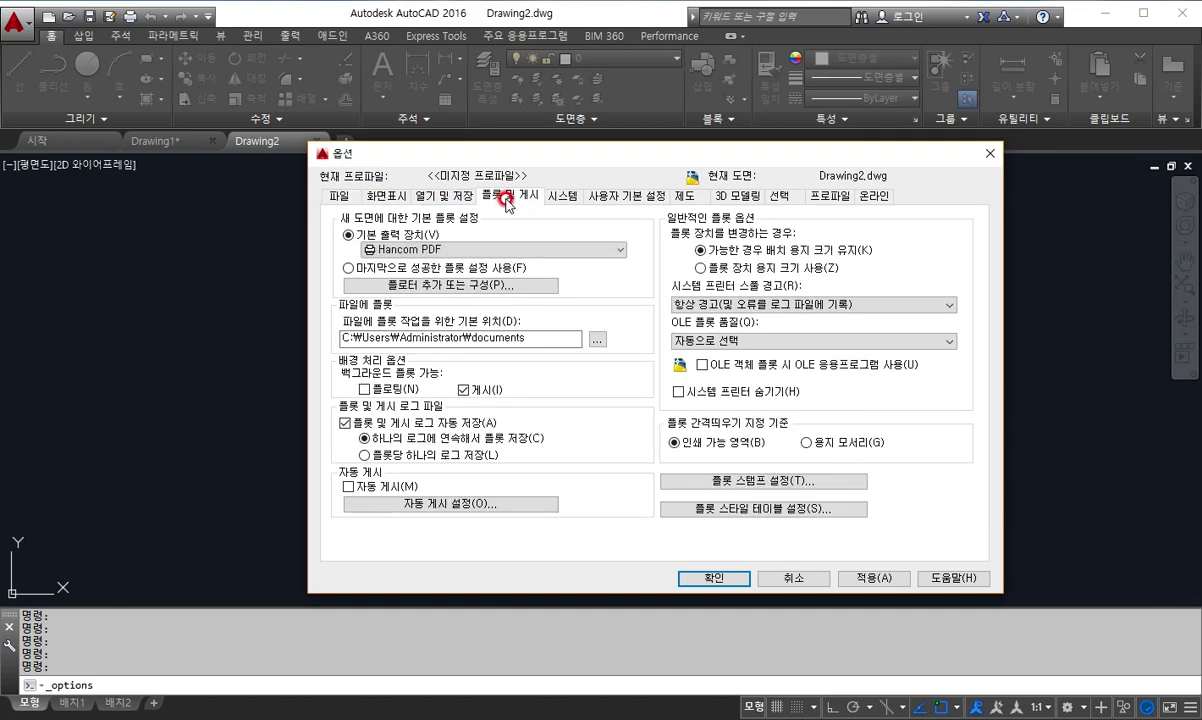
left_click(548, 196)
left_click(634, 200)
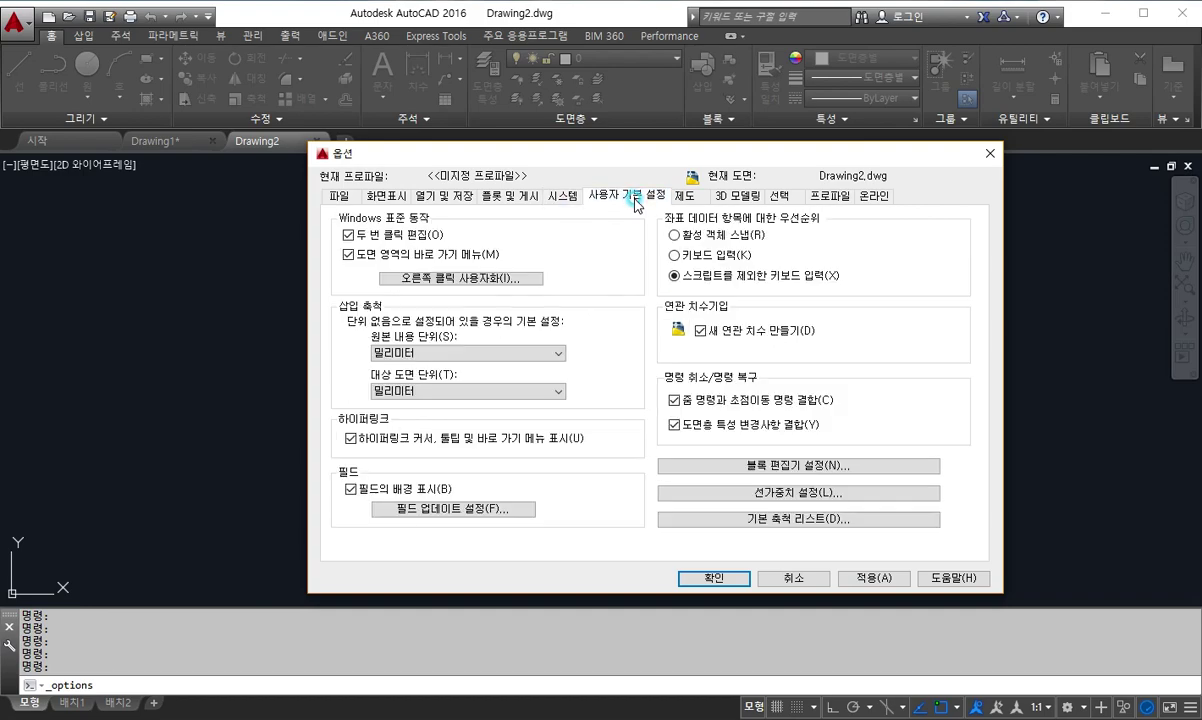
left_click(688, 197)
left_click(708, 195)
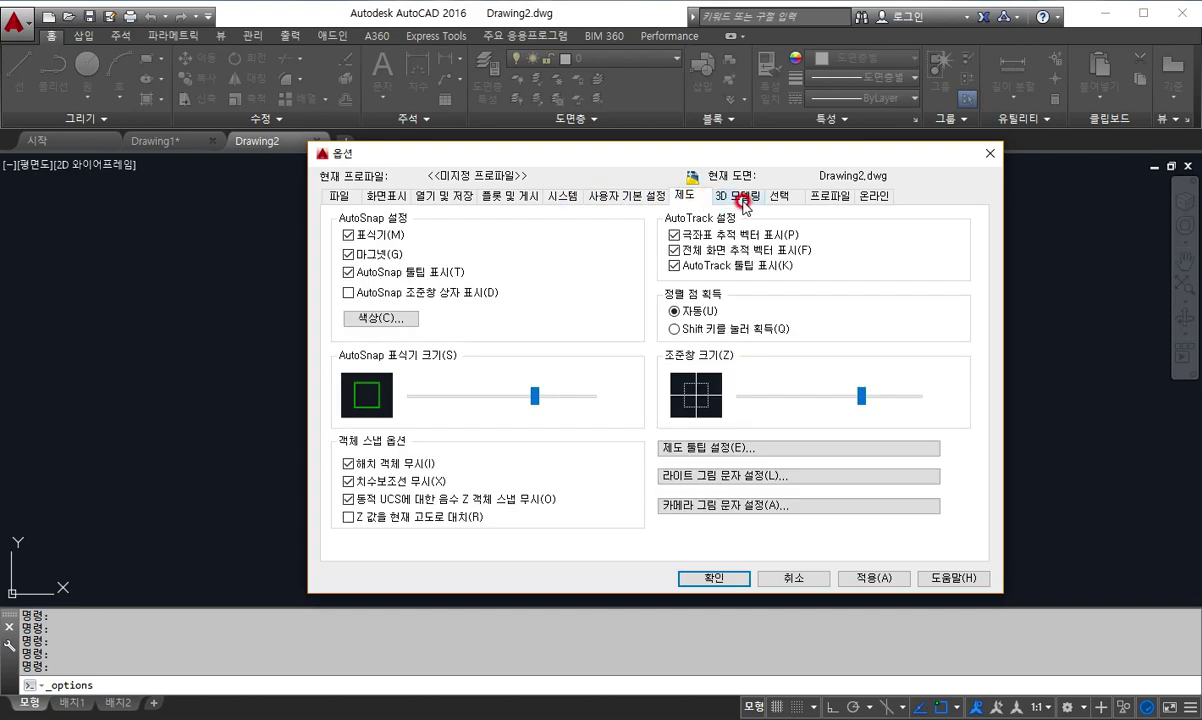
left_click(783, 197)
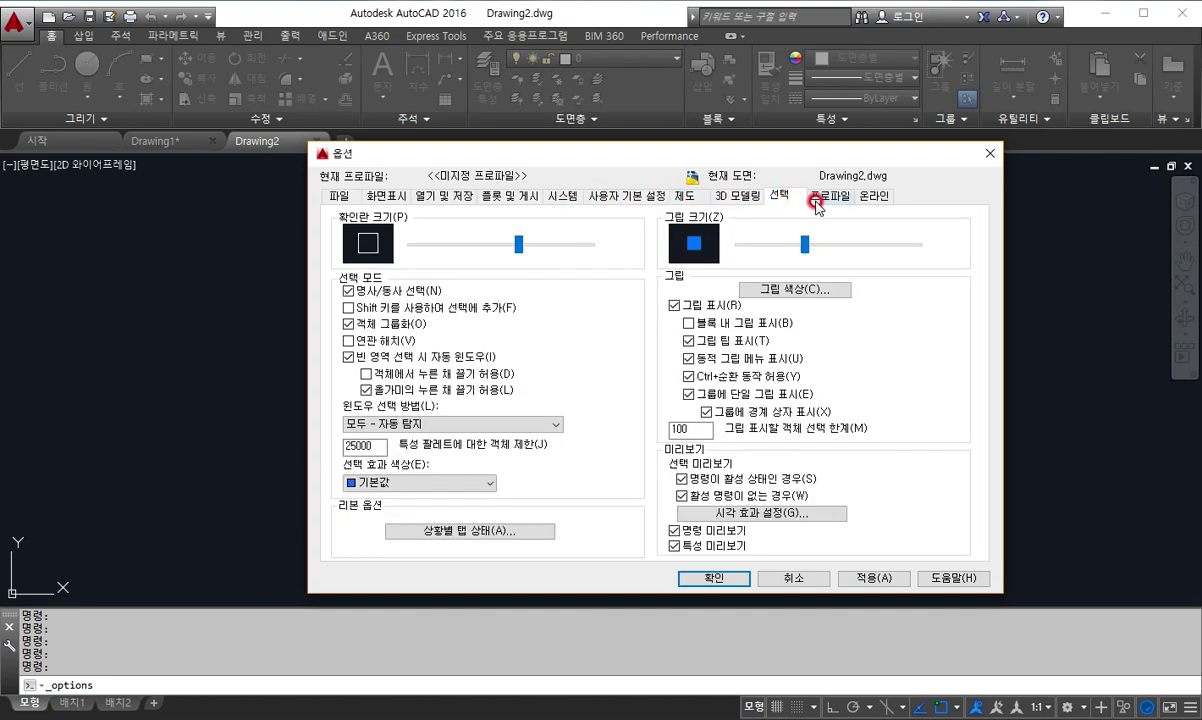
left_click(818, 197)
left_click(873, 197)
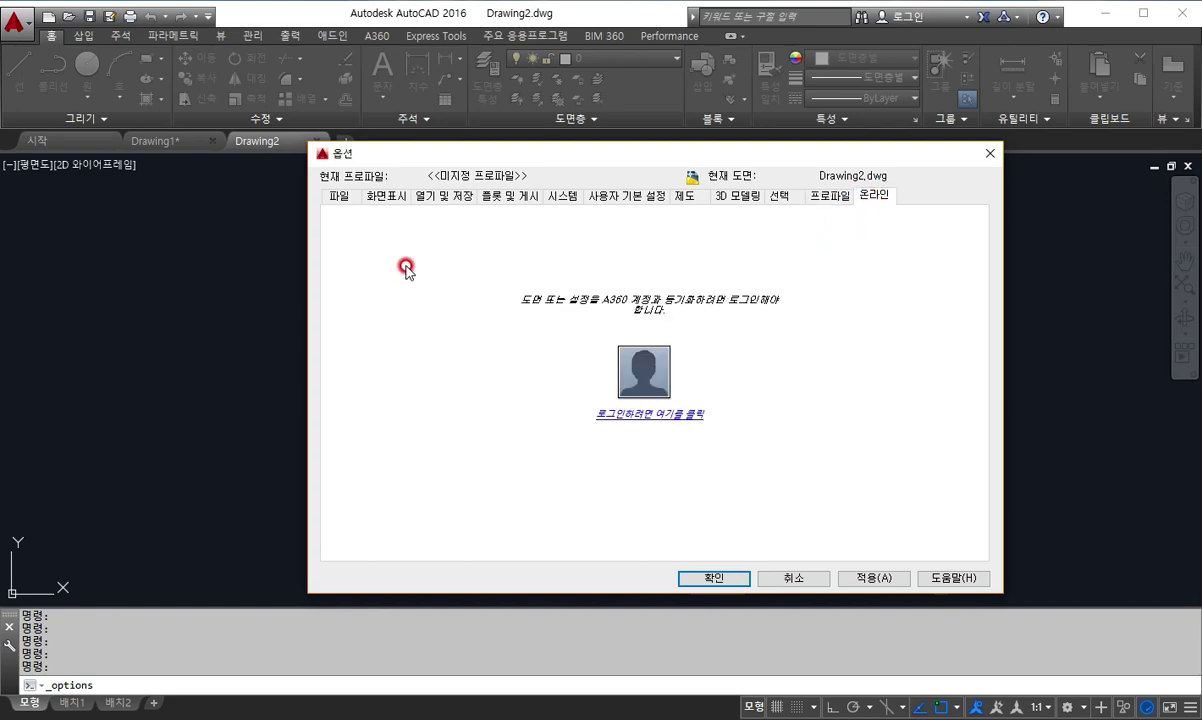
left_click(380, 196)
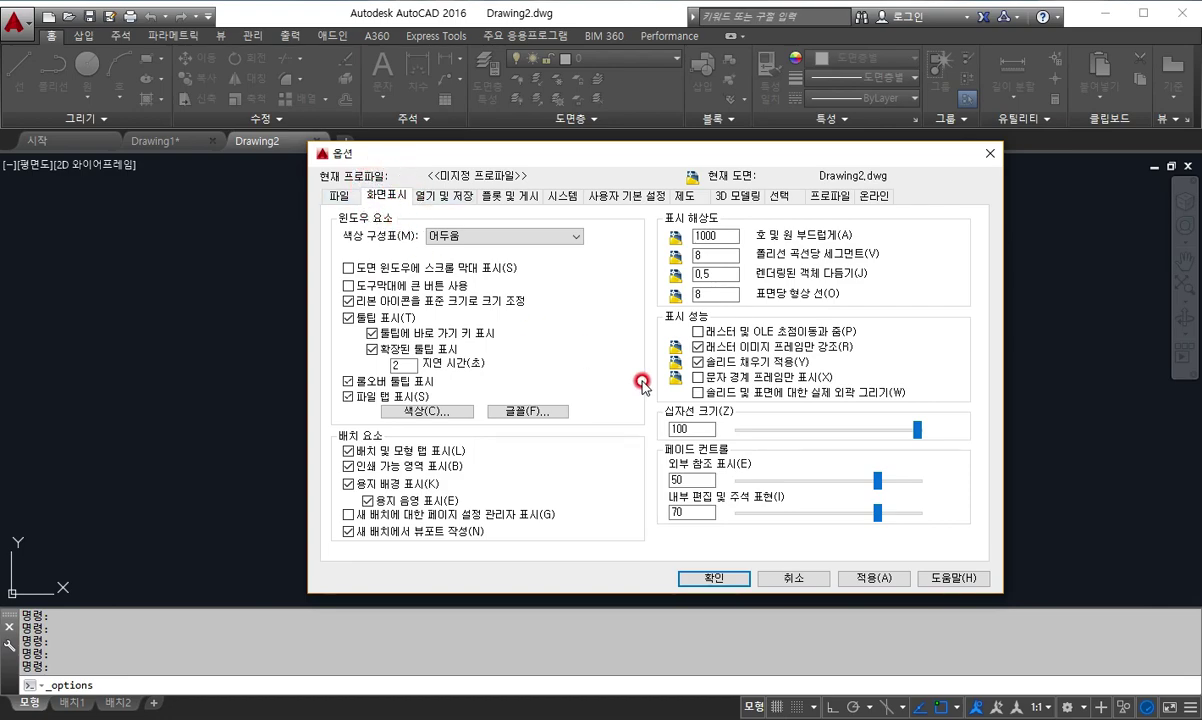
left_click_drag(917, 429, 921, 455)
On the Drafting tab, shrink the AutoSnap marker and slightly enlarge the aperture box
left_click(641, 203)
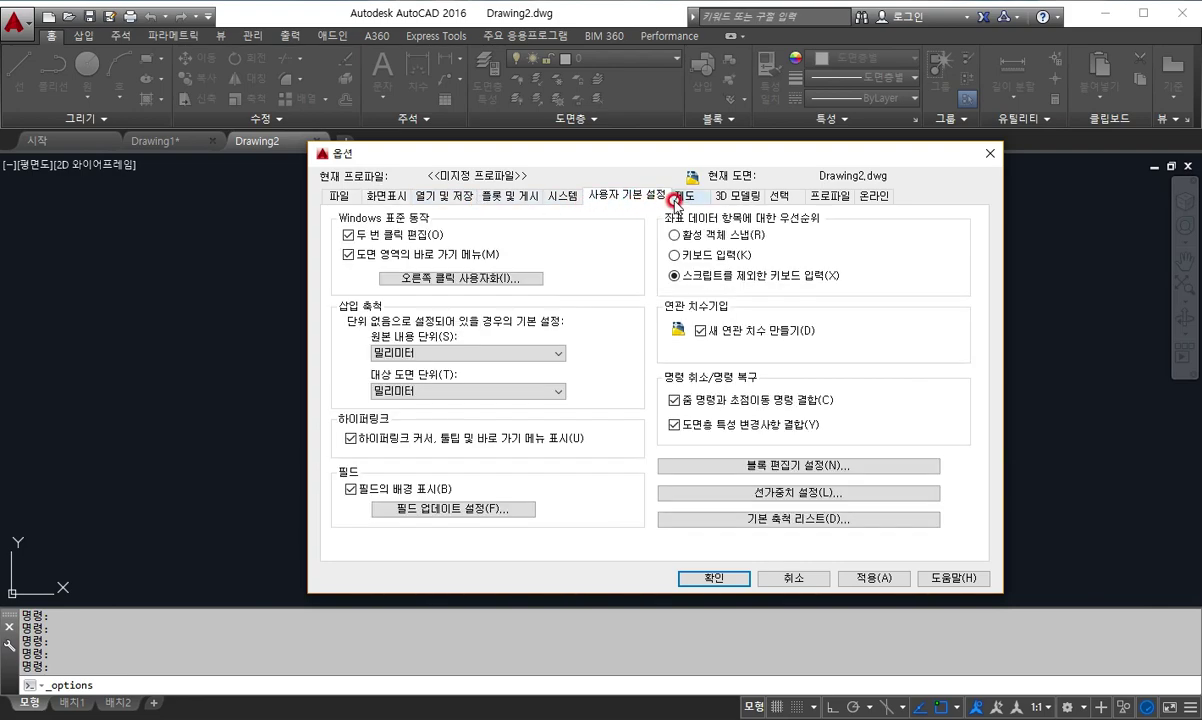
left_click(680, 196)
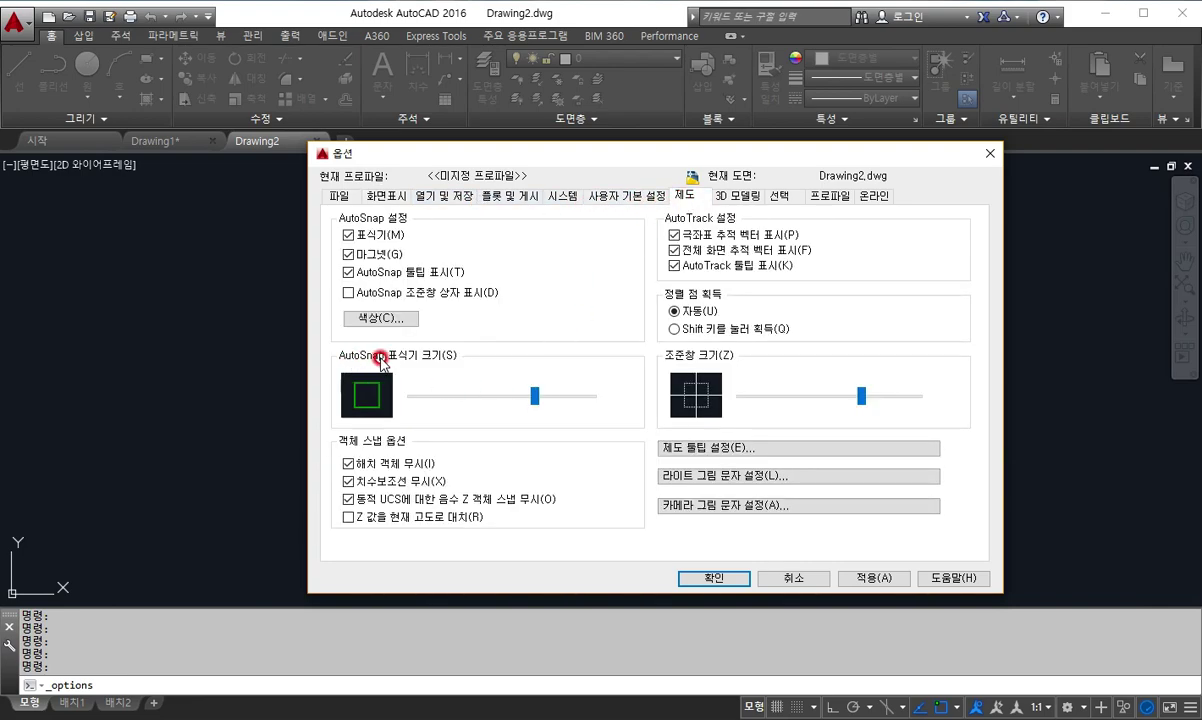
mouse_move(535, 396)
left_mouse_down()
mouse_move(514, 400)
mouse_move(536, 405)
left_mouse_up()
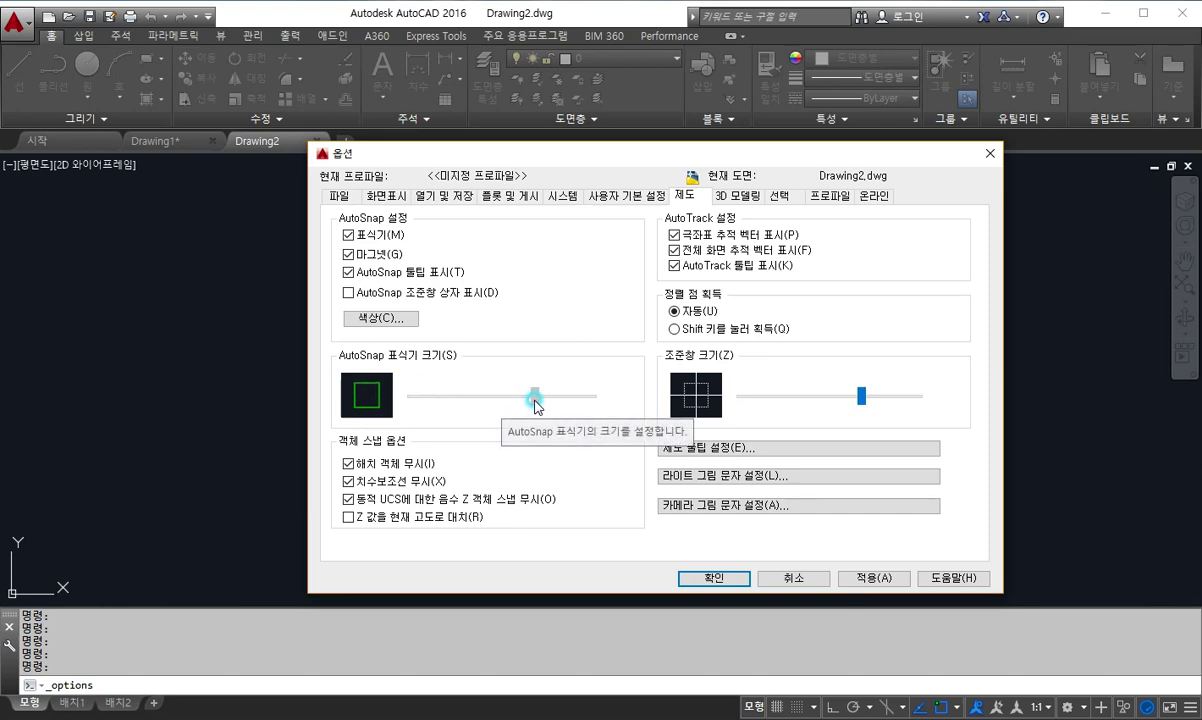
mouse_move(861, 396)
left_mouse_down()
mouse_move(874, 402)
mouse_move(861, 396)
left_mouse_up()
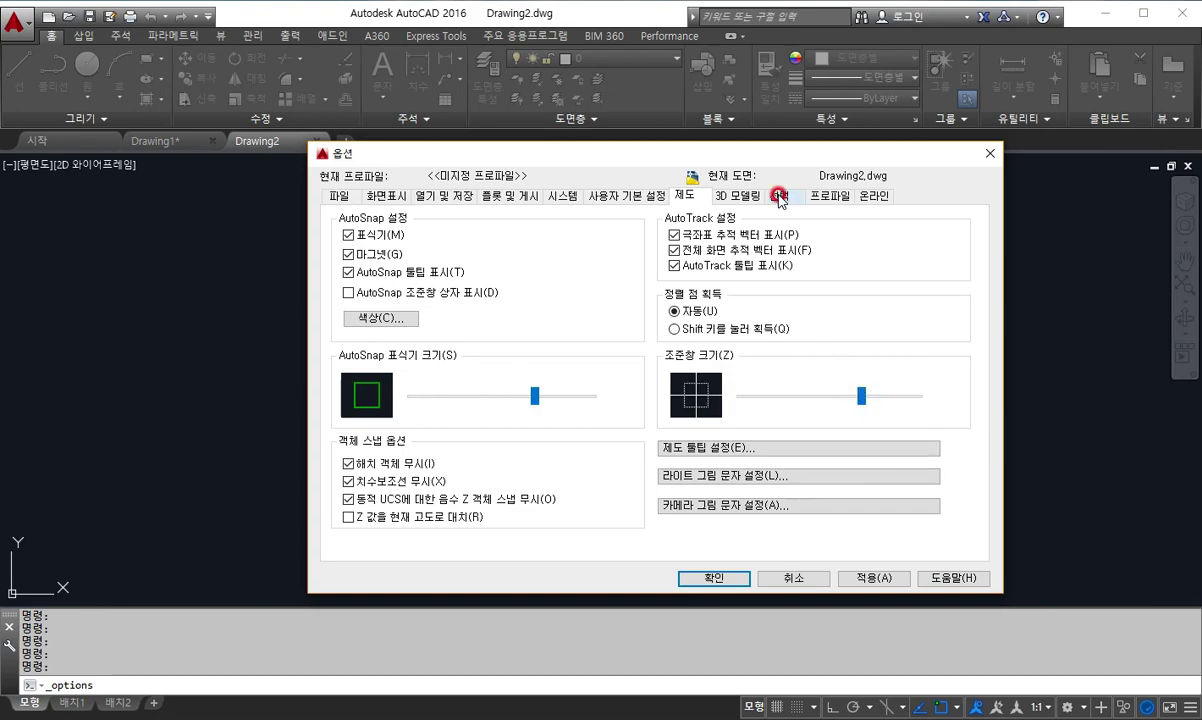
On the Selection tab, enlarge the pickbox and grips, then apply and close Options
left_click(779, 197)
left_click_drag(518, 244, 527, 244)
left_click_drag(805, 244, 842, 244)
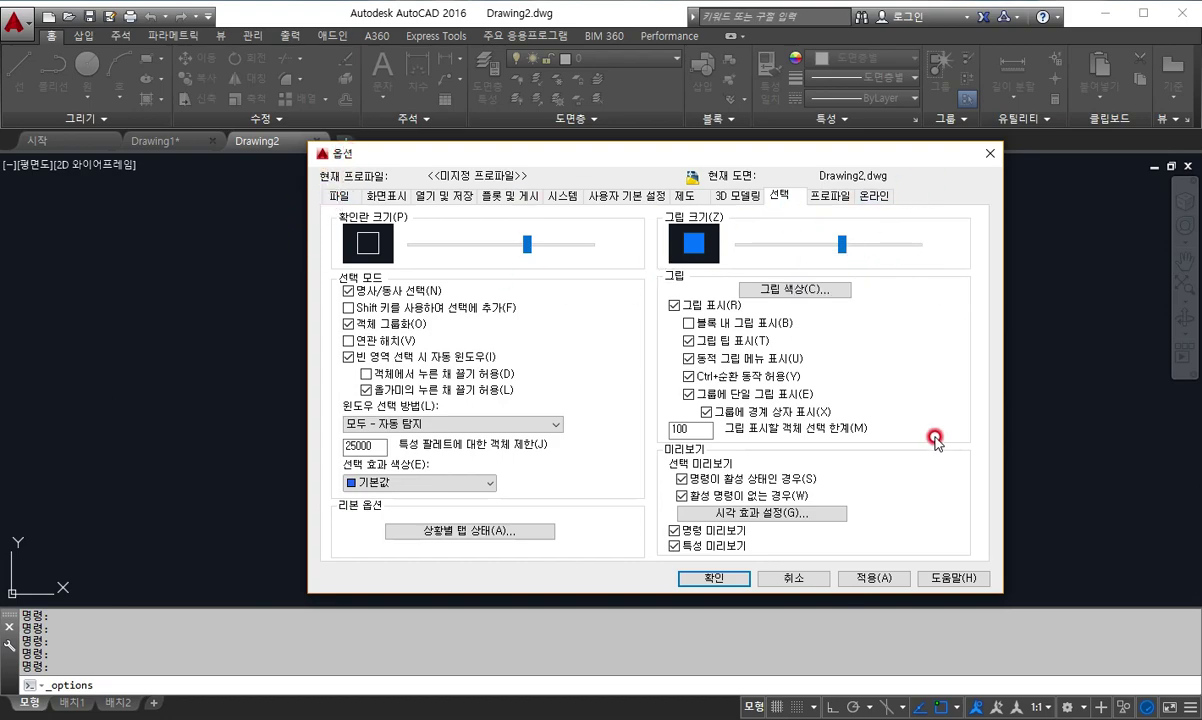
left_click(868, 577)
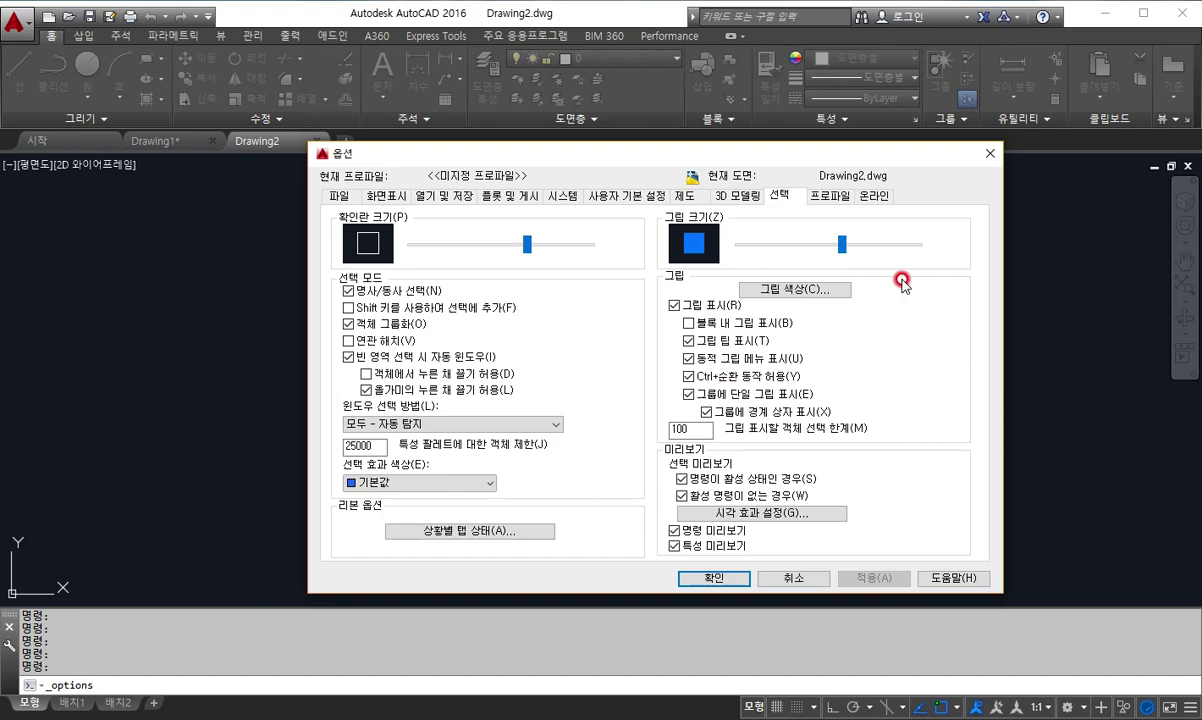
left_click(688, 578)
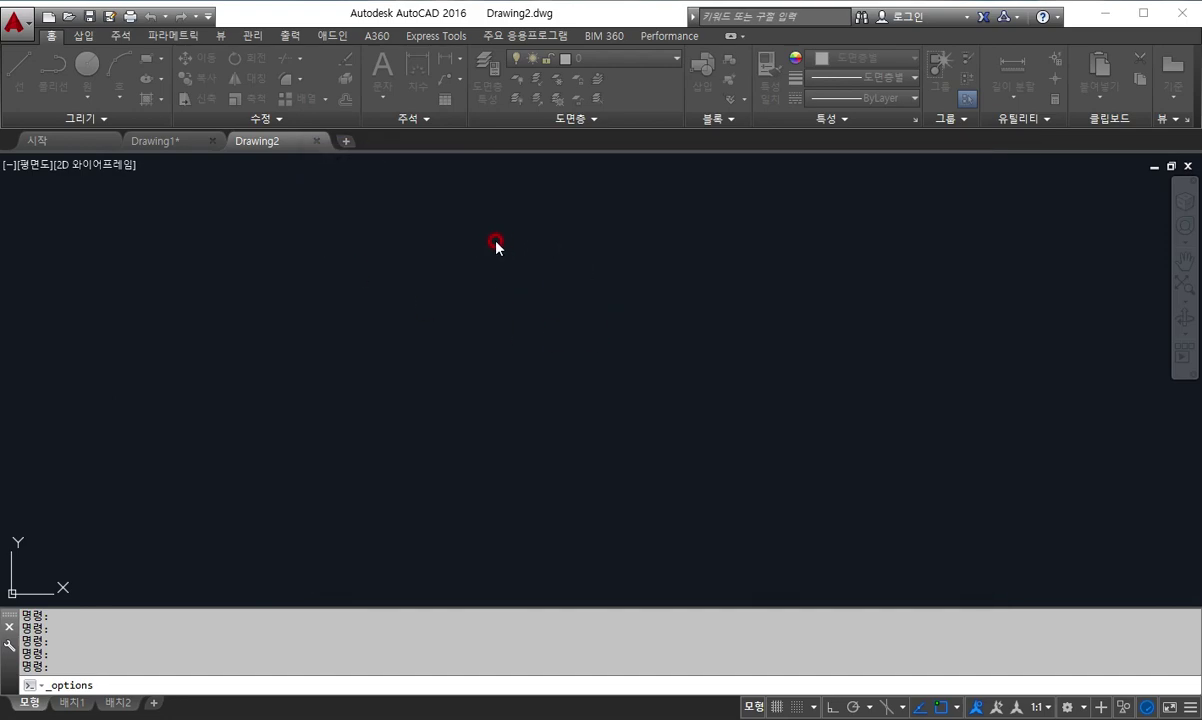
right_click(419, 279)
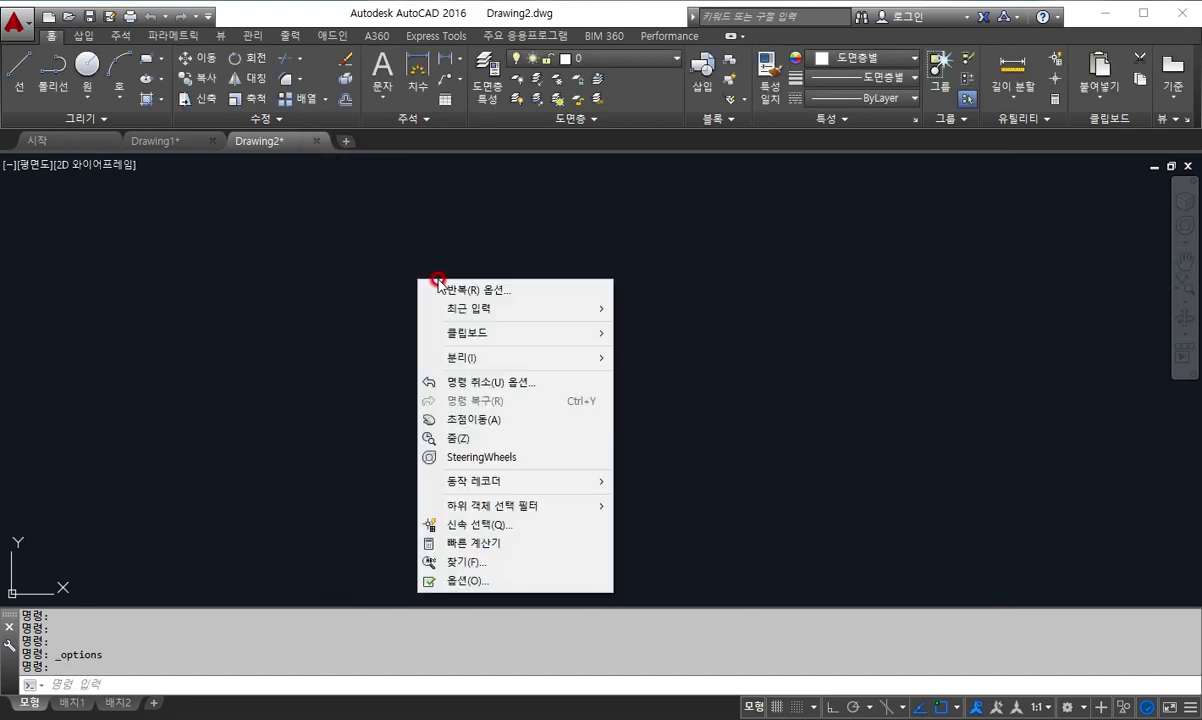
left_click(514, 581)
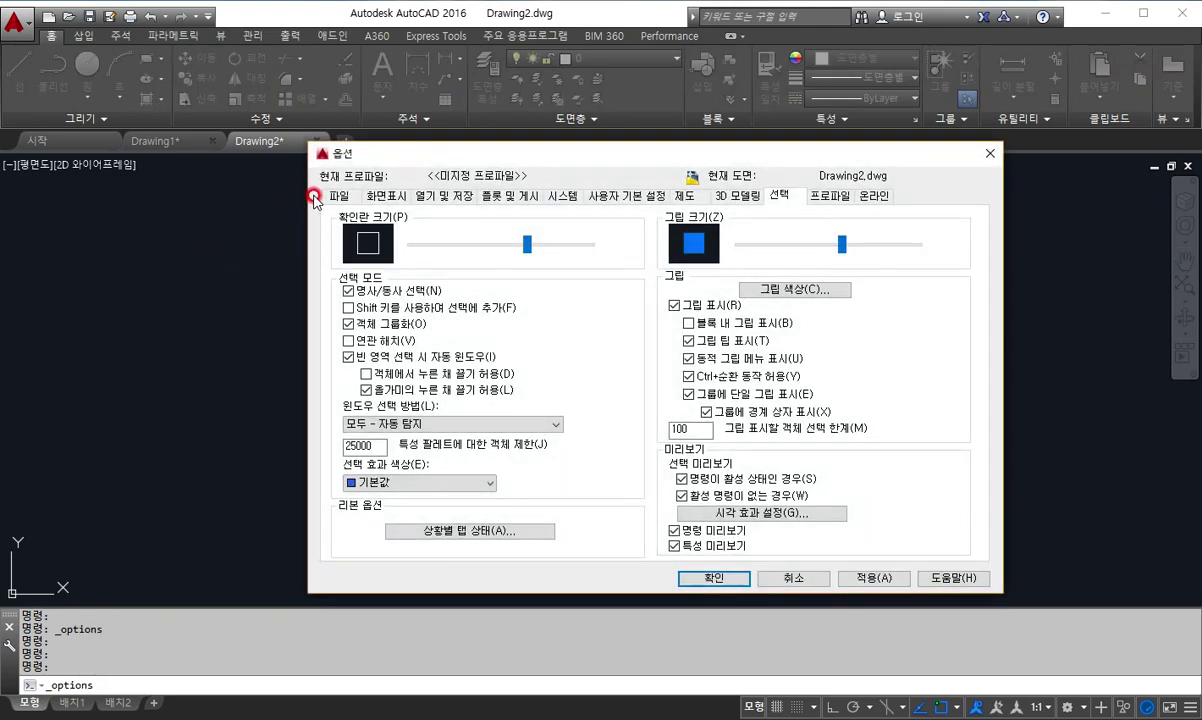
left_click(332, 194)
left_click(380, 196)
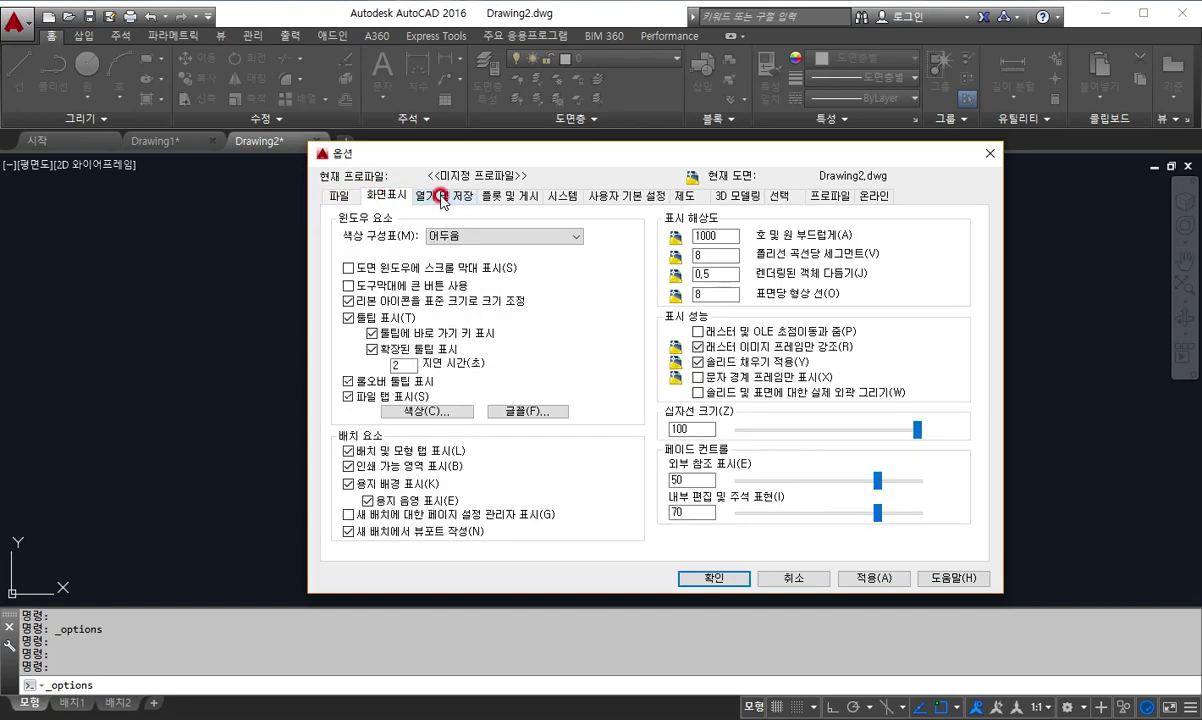
left_click(438, 196)
left_click(500, 198)
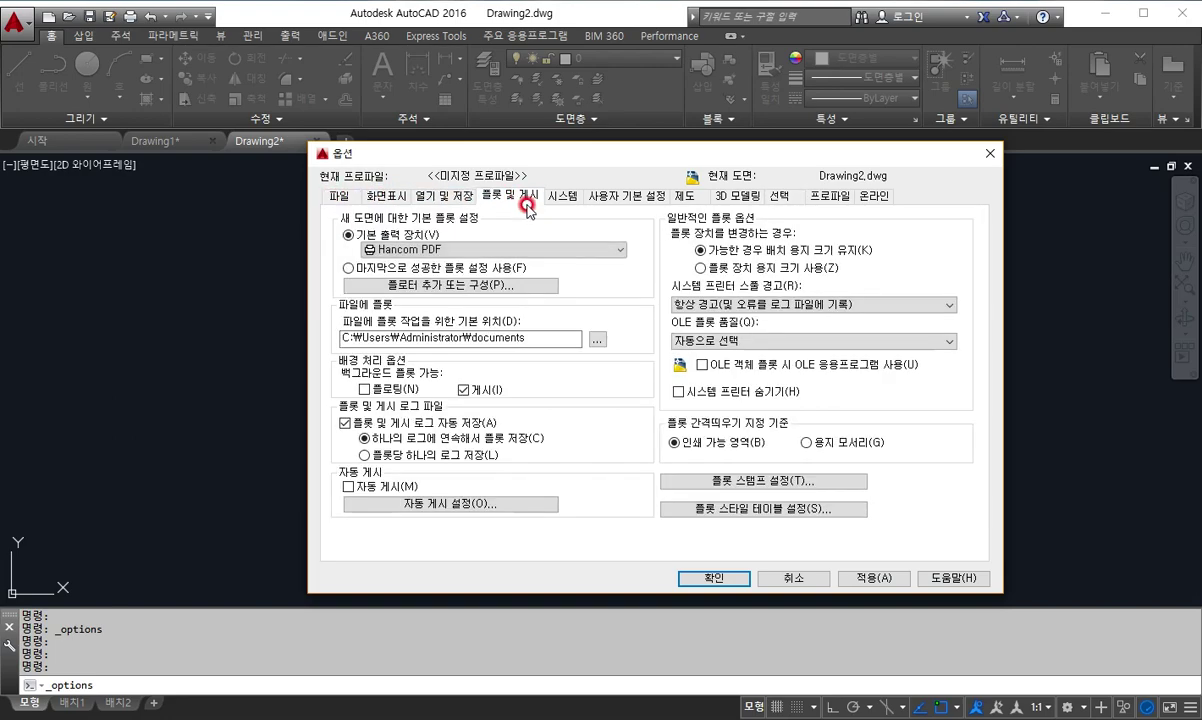
left_click(570, 196)
left_click(598, 195)
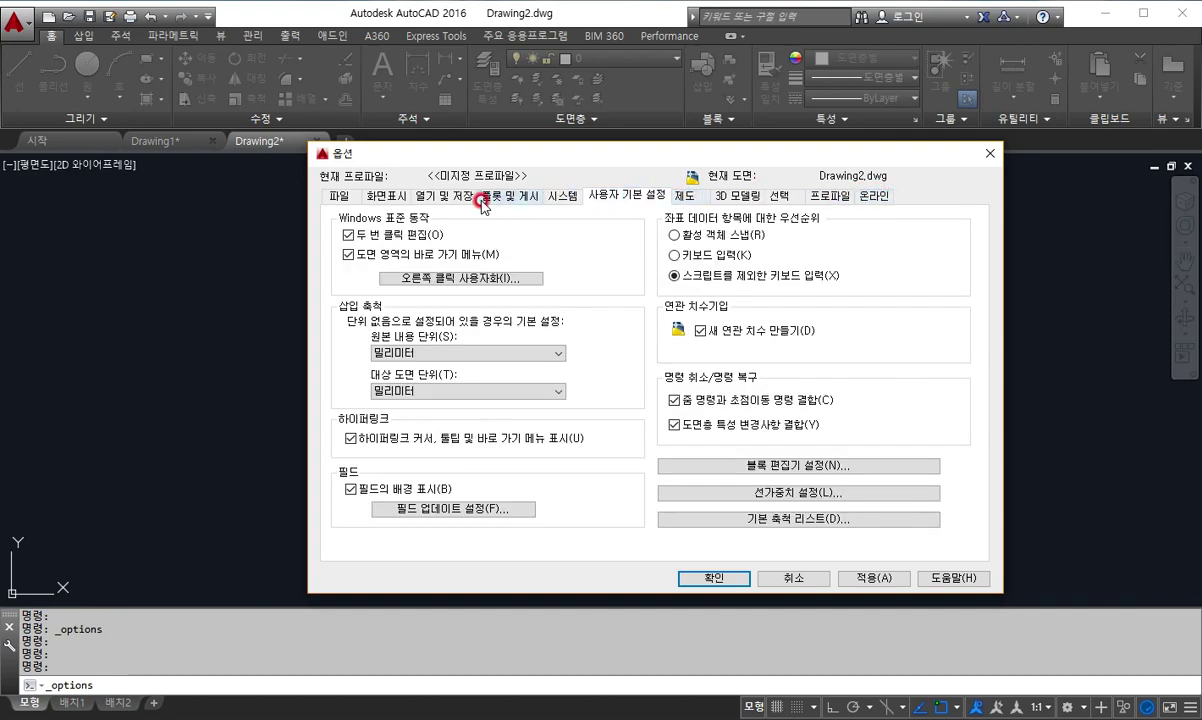
left_click(386, 195)
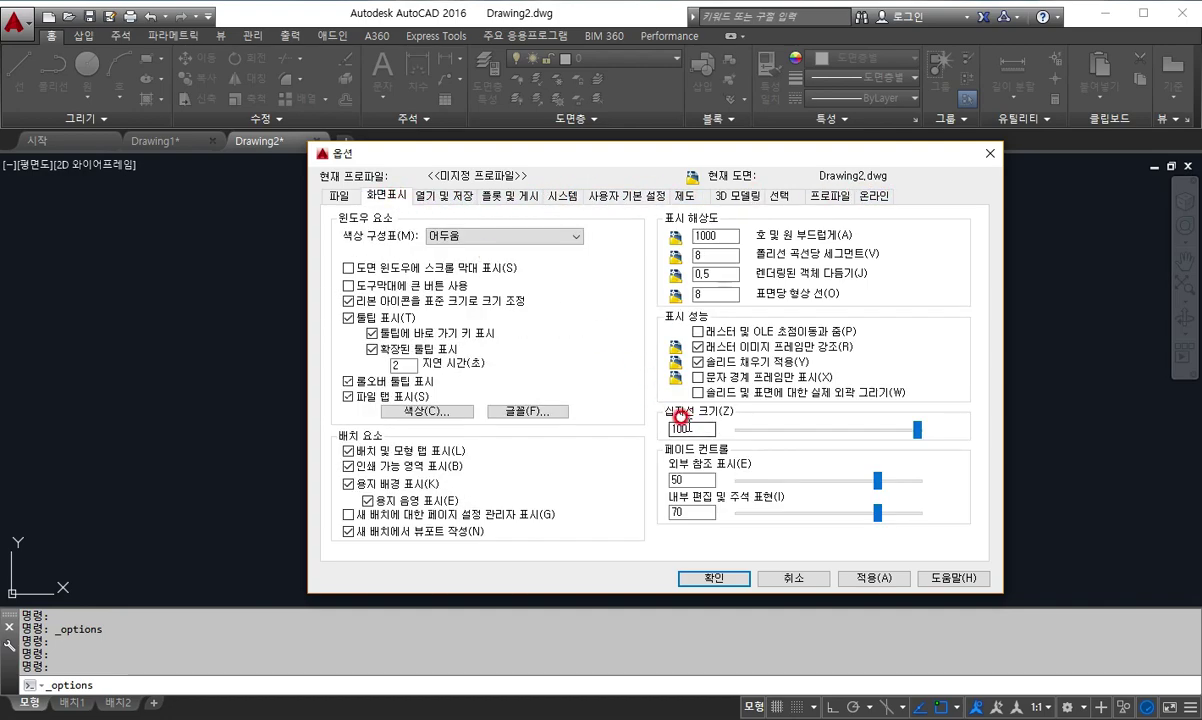
left_click(688, 195)
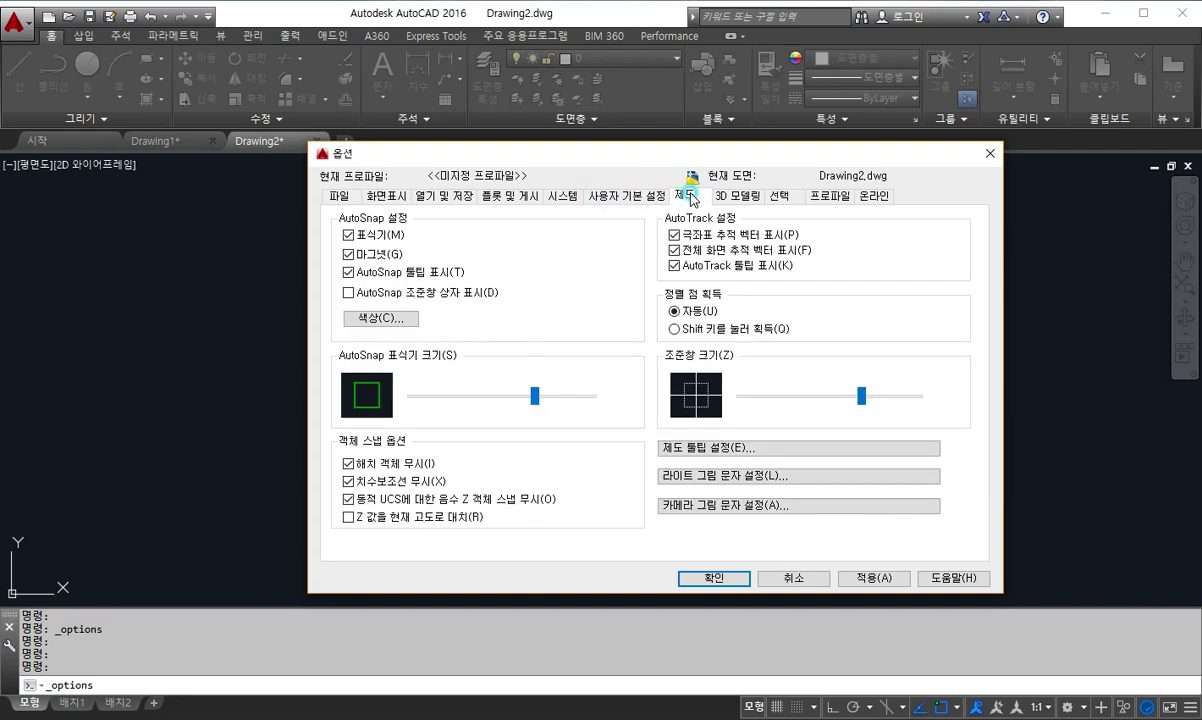
left_click(533, 396)
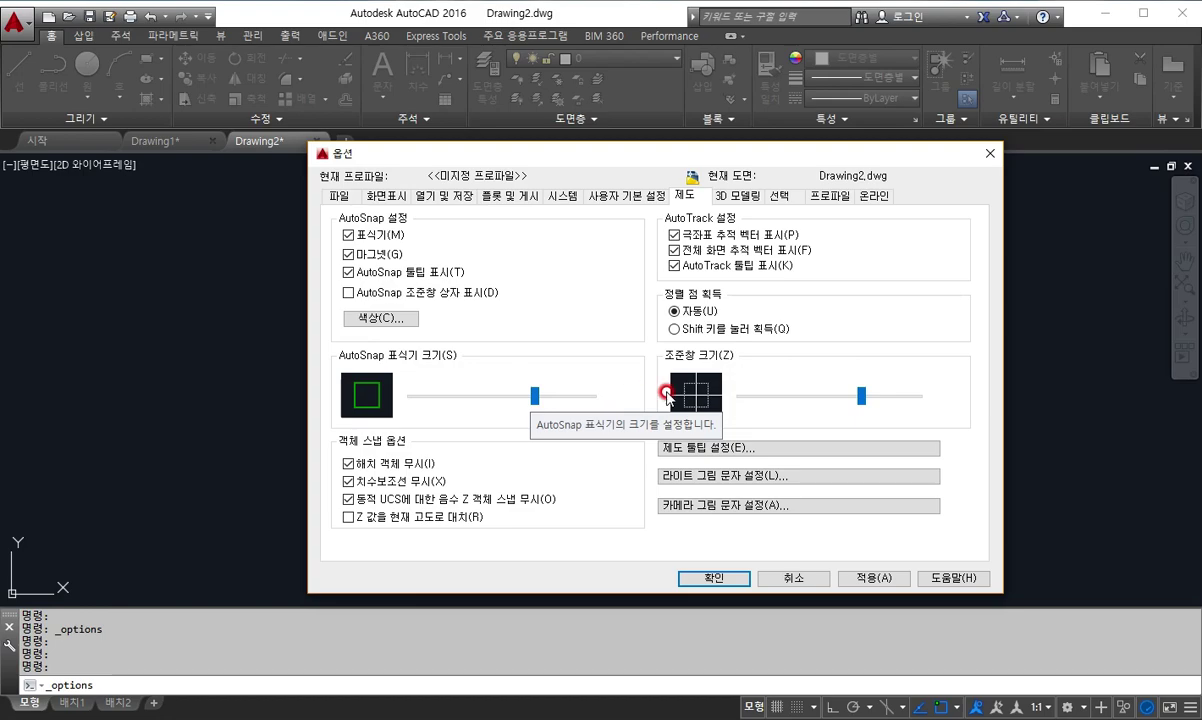
left_click(778, 195)
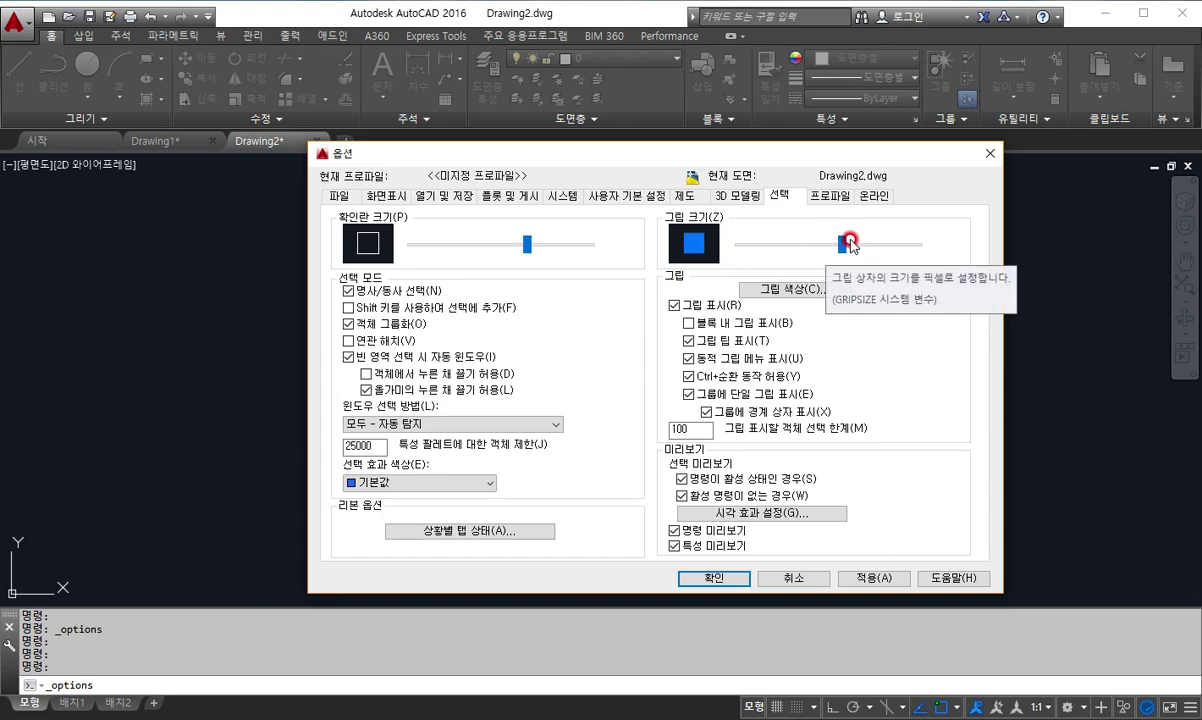
left_click(873, 578)
left_click(708, 576)
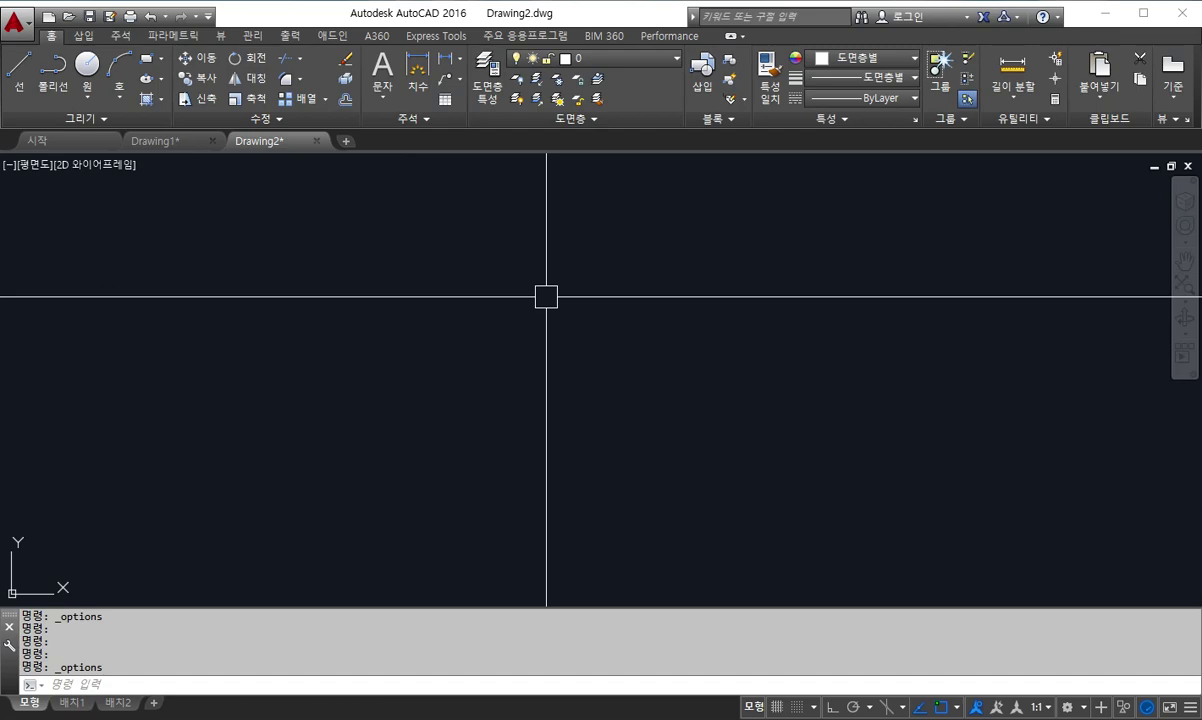
Draw a horizontal line from left of centre to the right with the Line tool
left_click(20, 72)
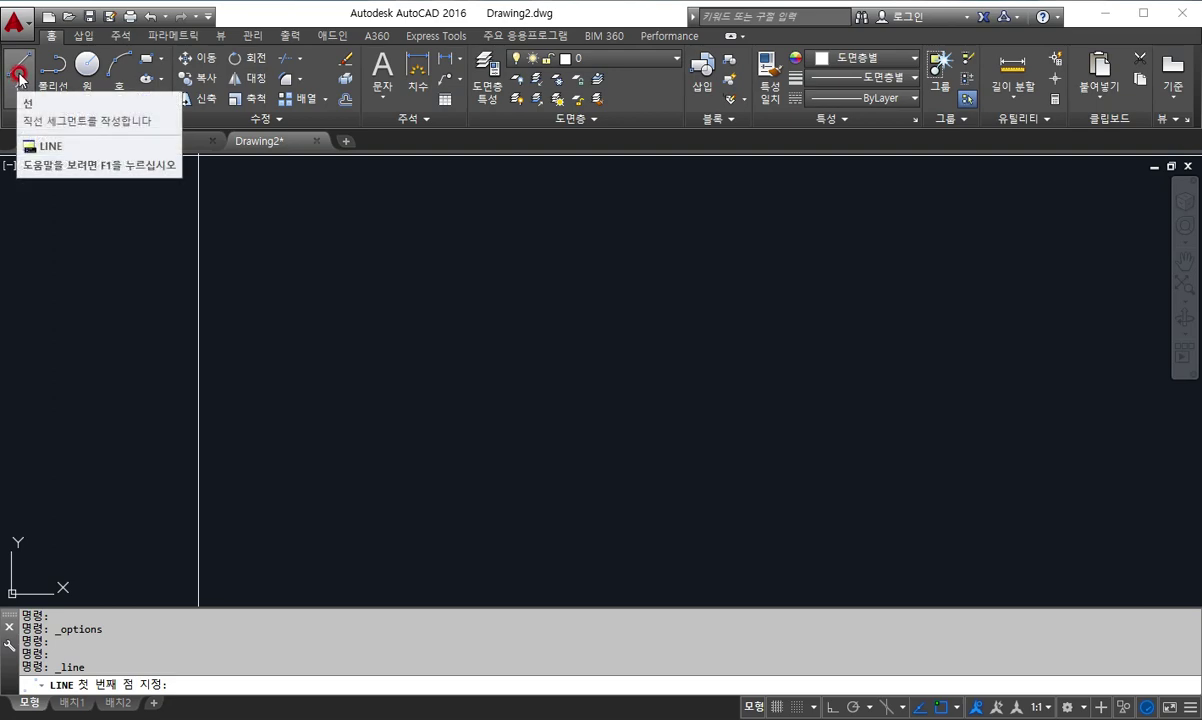
left_click(285, 298)
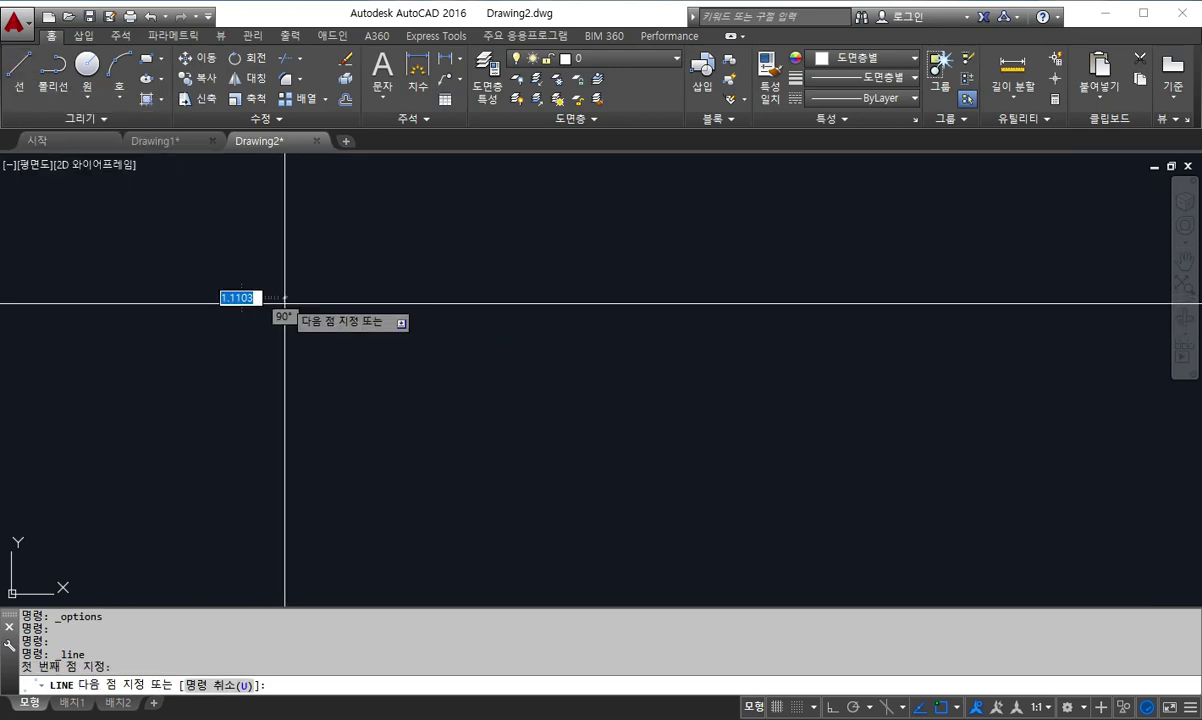
left_click(643, 297)
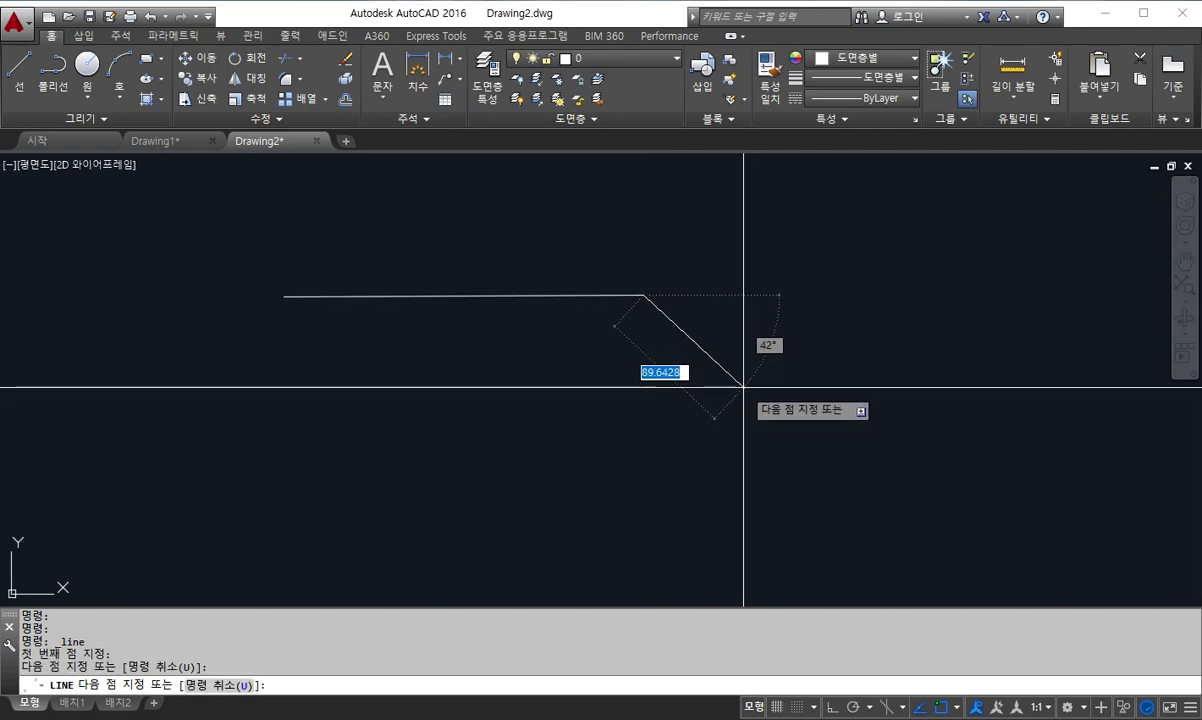
key("Escape")
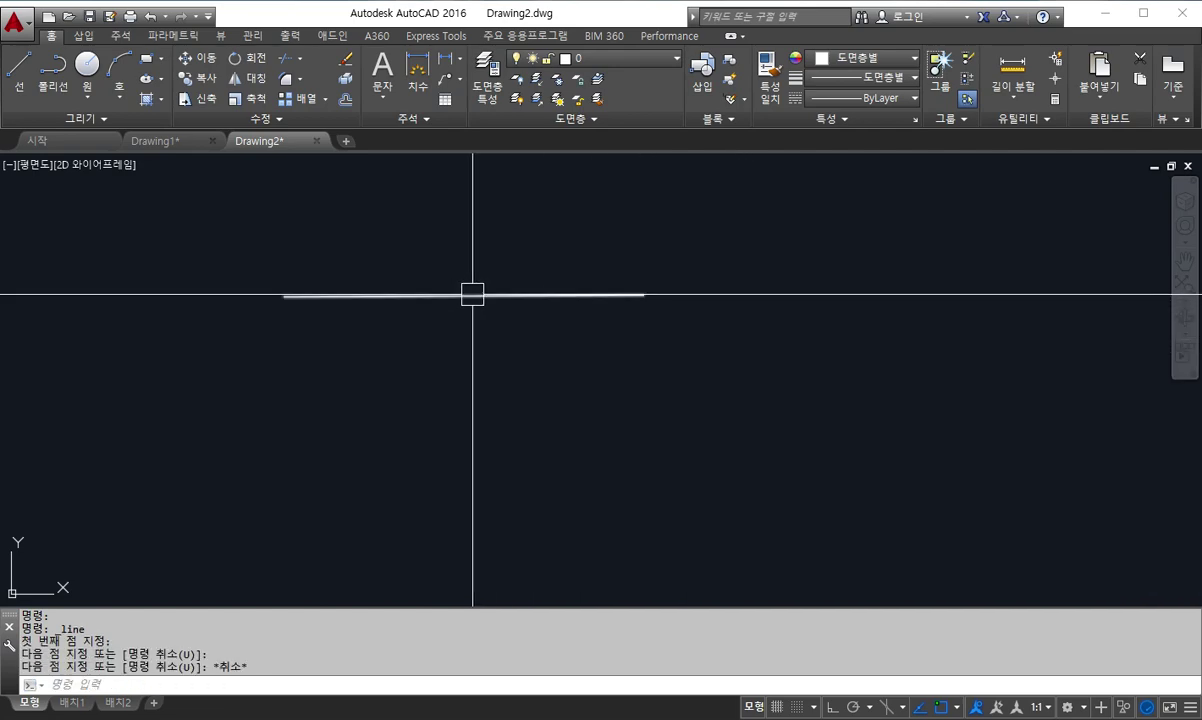
Select and deselect the line, then start a new LINE command with L and cancel it
left_click(472, 294)
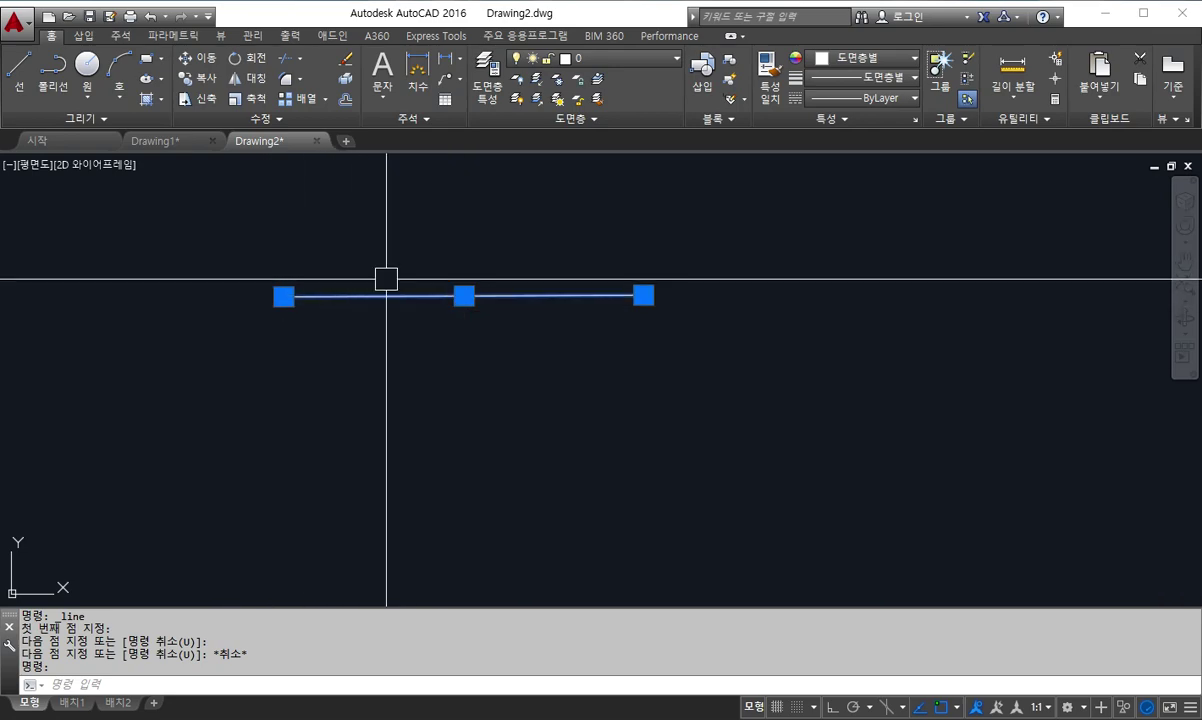
key("Escape")
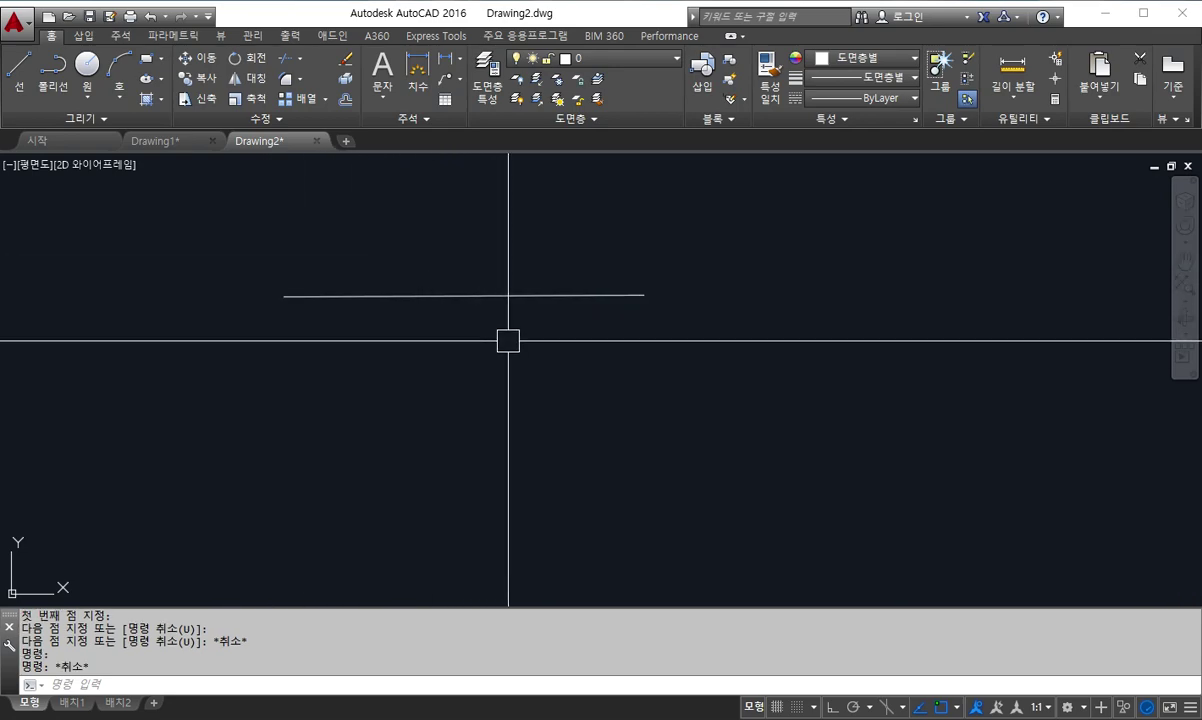
key("Escape")
key("Escape")
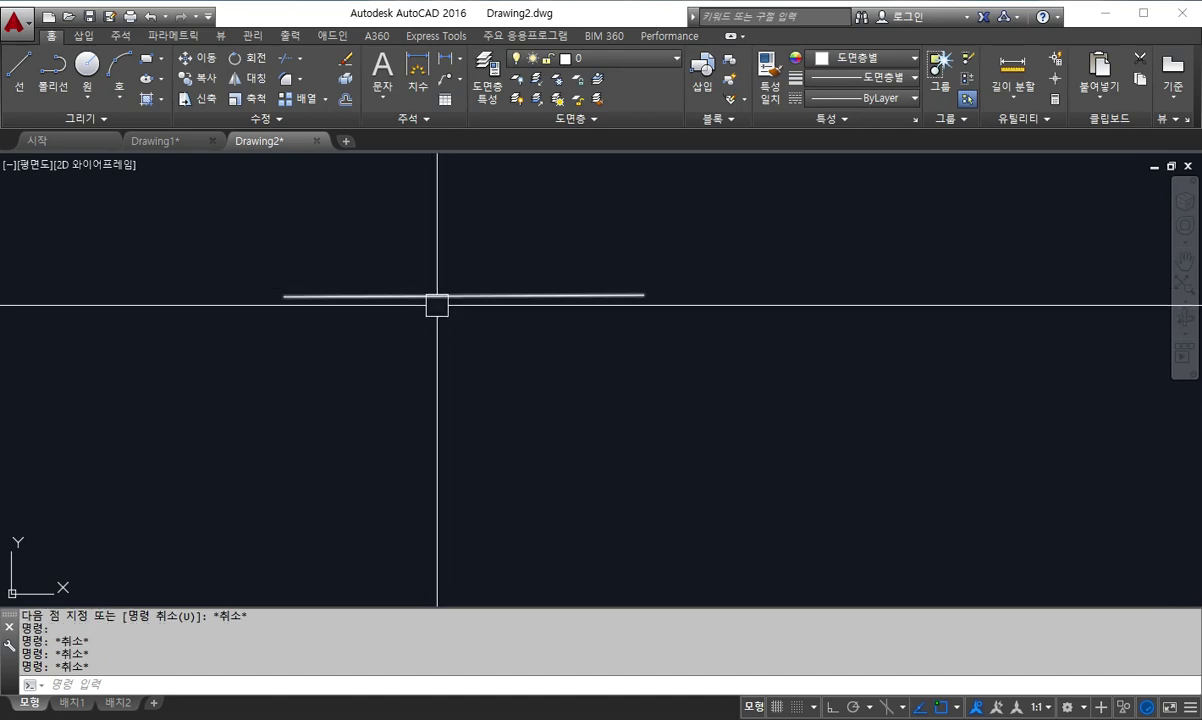
type("l")
key("Return")
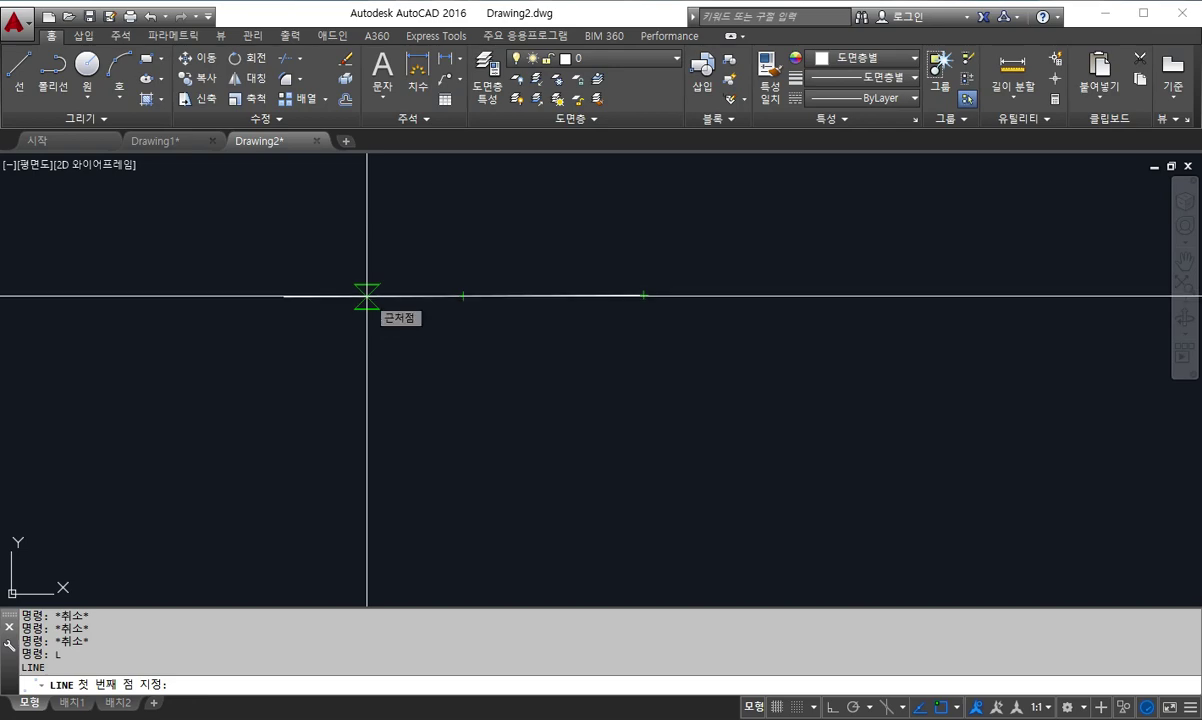
key("Escape")
key("Escape")
key("Escape")
key("Escape")
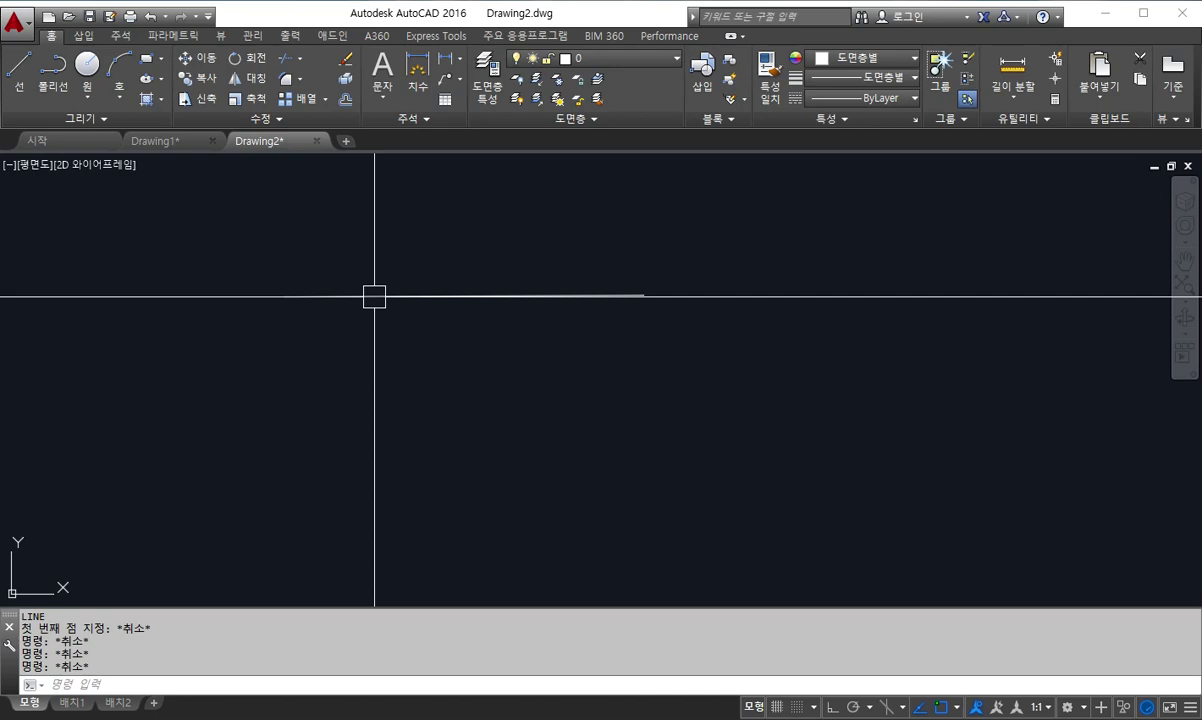
Open Object Snap settings from the snap override menu and toggle midpoint, center, quadrant and extension
right_click(374, 296, "shift")
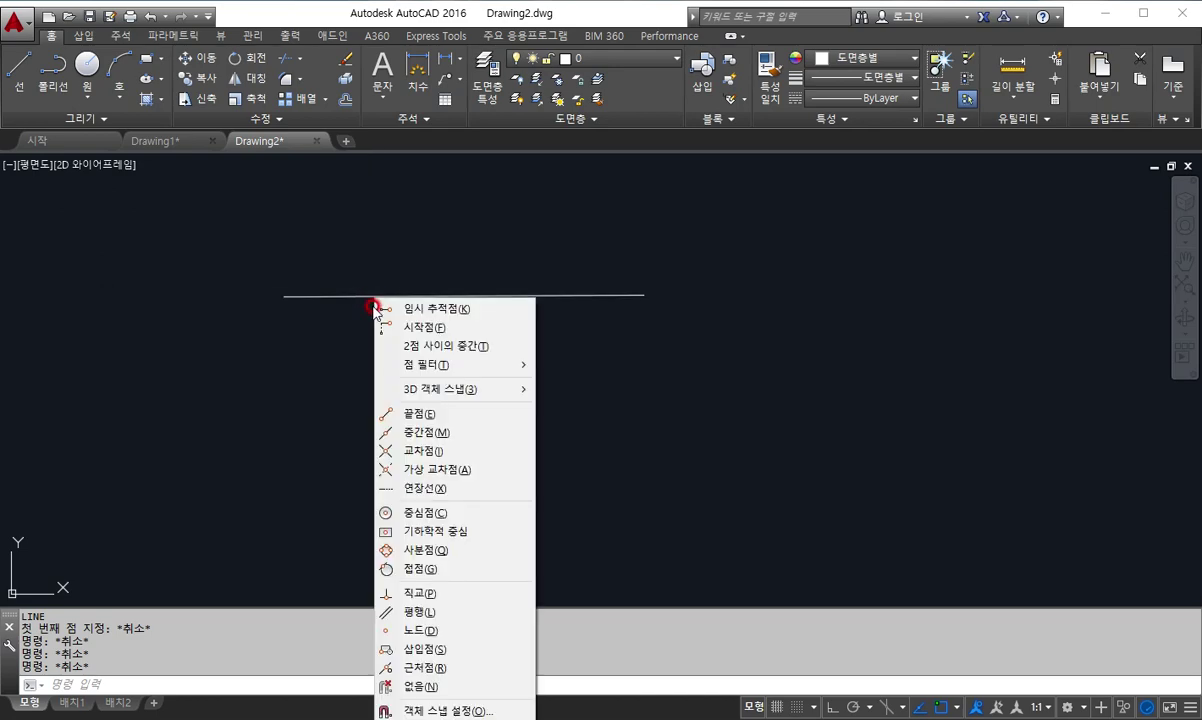
left_click(537, 344)
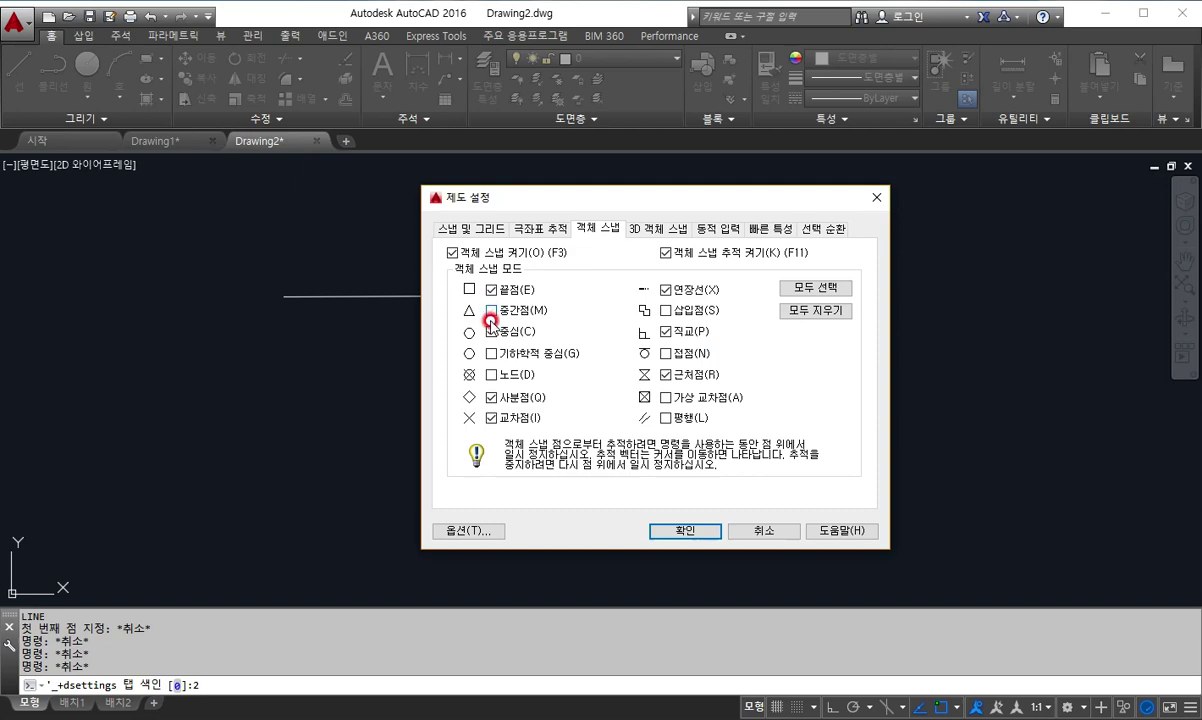
left_click(491, 310)
left_click(492, 333)
left_click(490, 354)
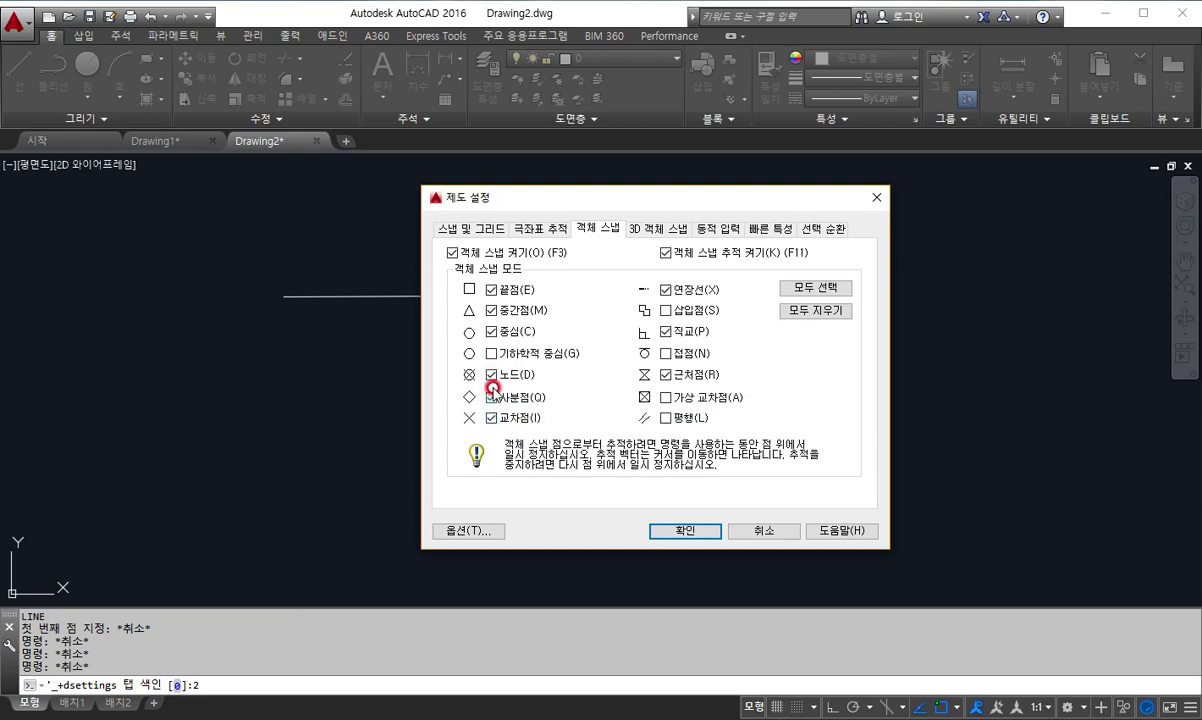
left_click(491, 398)
left_click(666, 290)
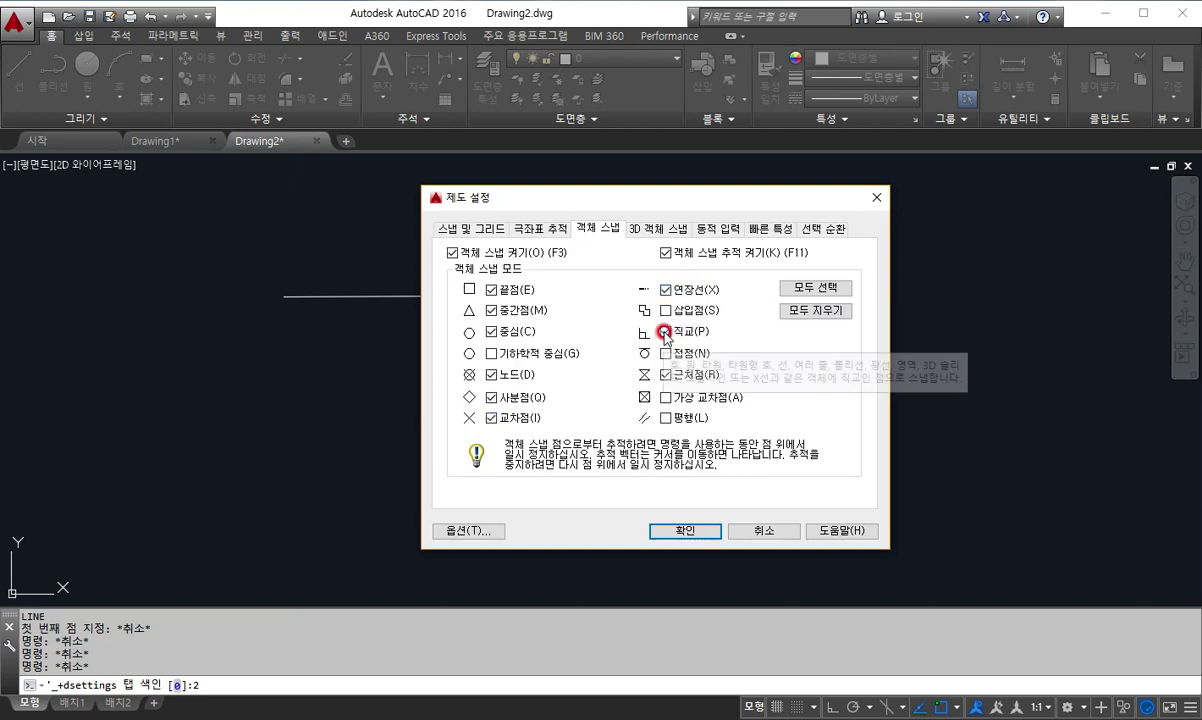
Turn on Nearest, adjust the remaining snap modes, and confirm the Object Snap settings
left_click(661, 375)
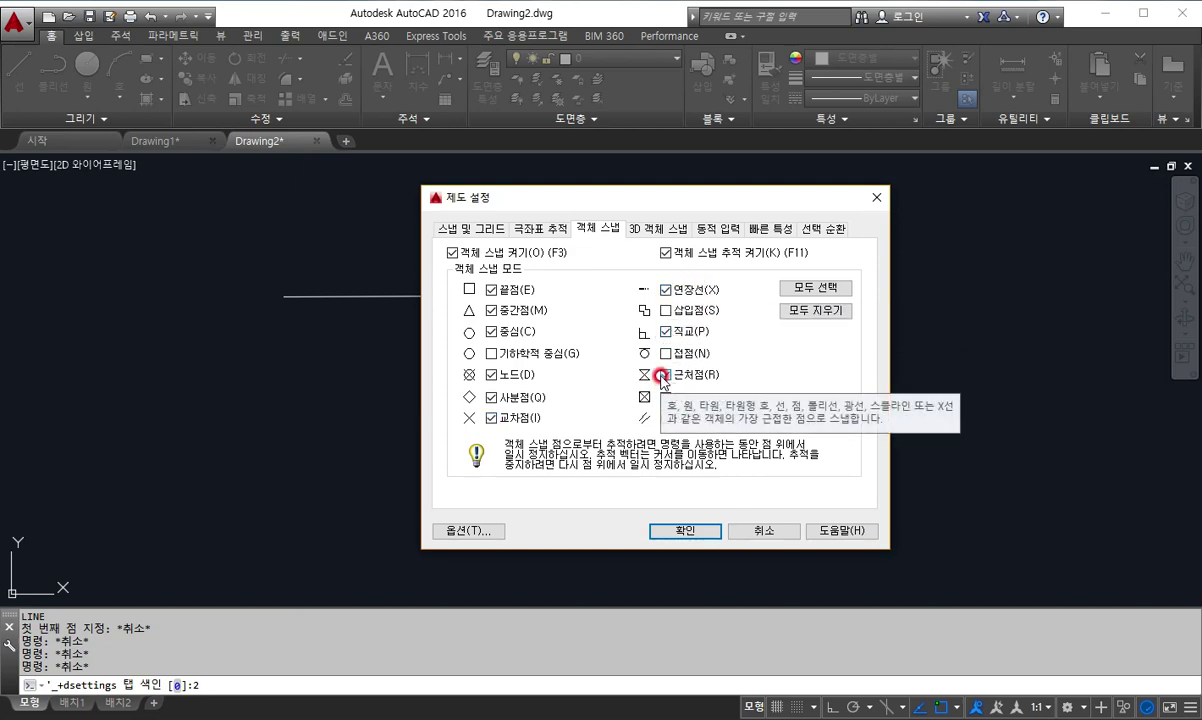
left_click(510, 316)
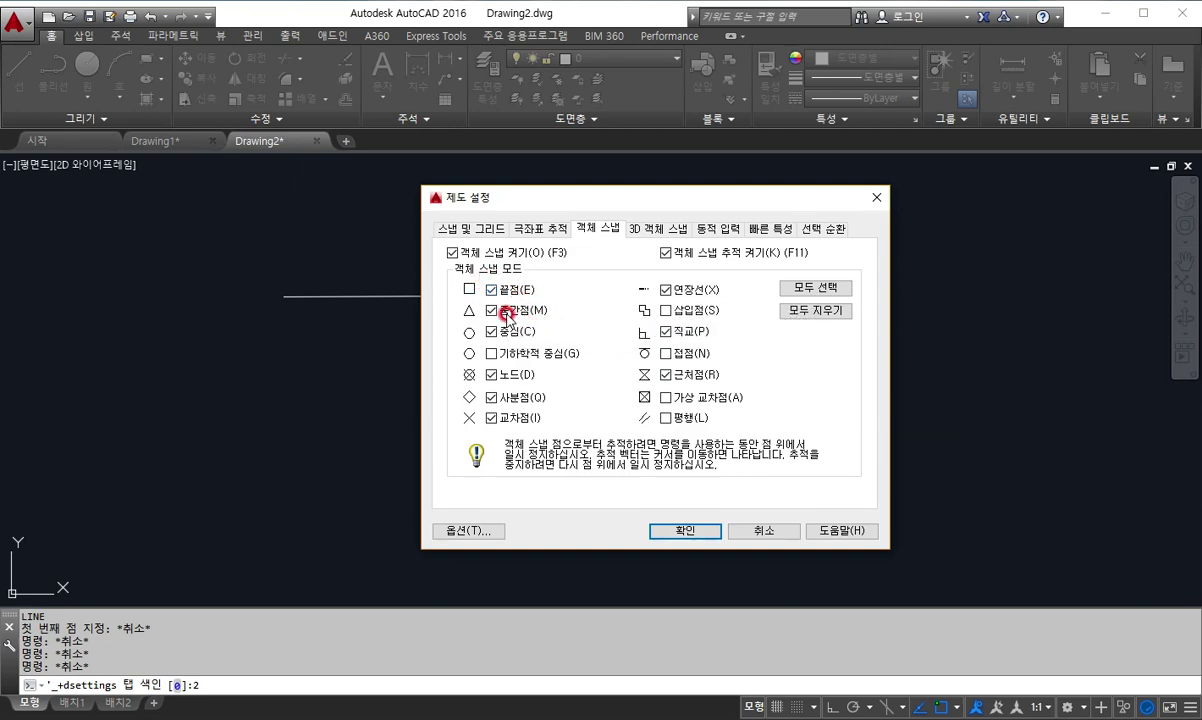
left_click(492, 375)
left_click(708, 290)
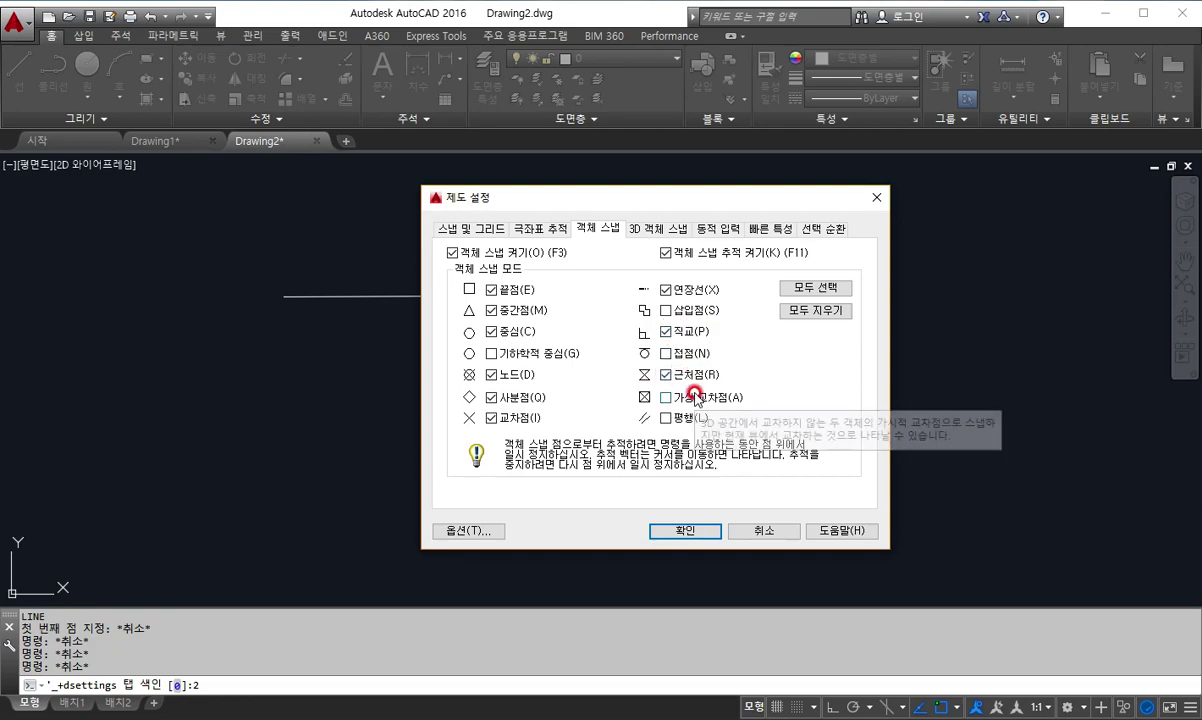
left_click(686, 531)
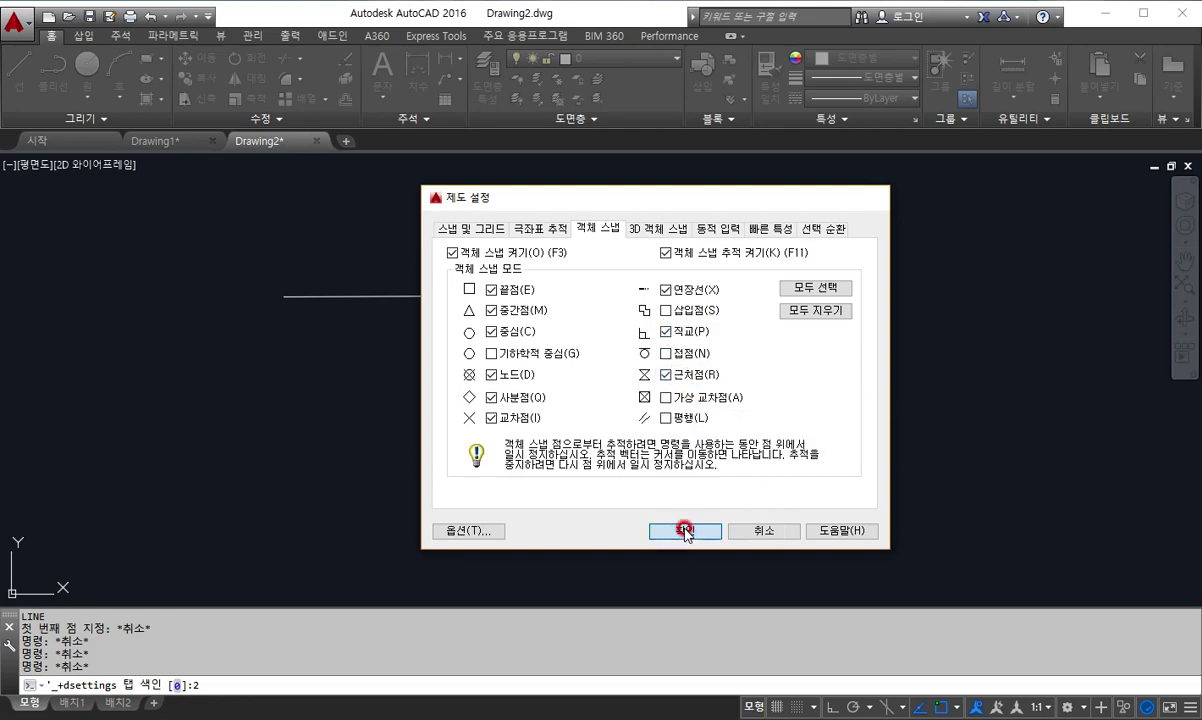
left_click(597, 351)
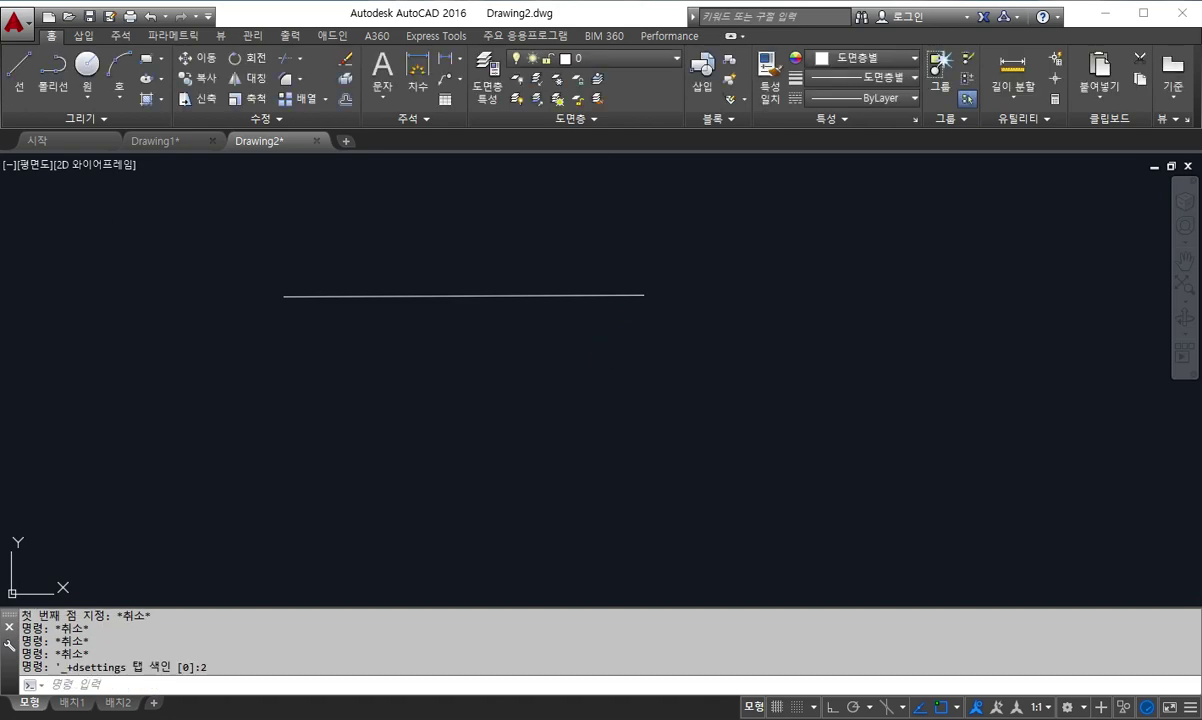
Erase the horizontal line using E and a crossing window
key("Escape")
type("e")
key("Return")
left_click(596, 373)
left_click(380, 218)
key("Return")
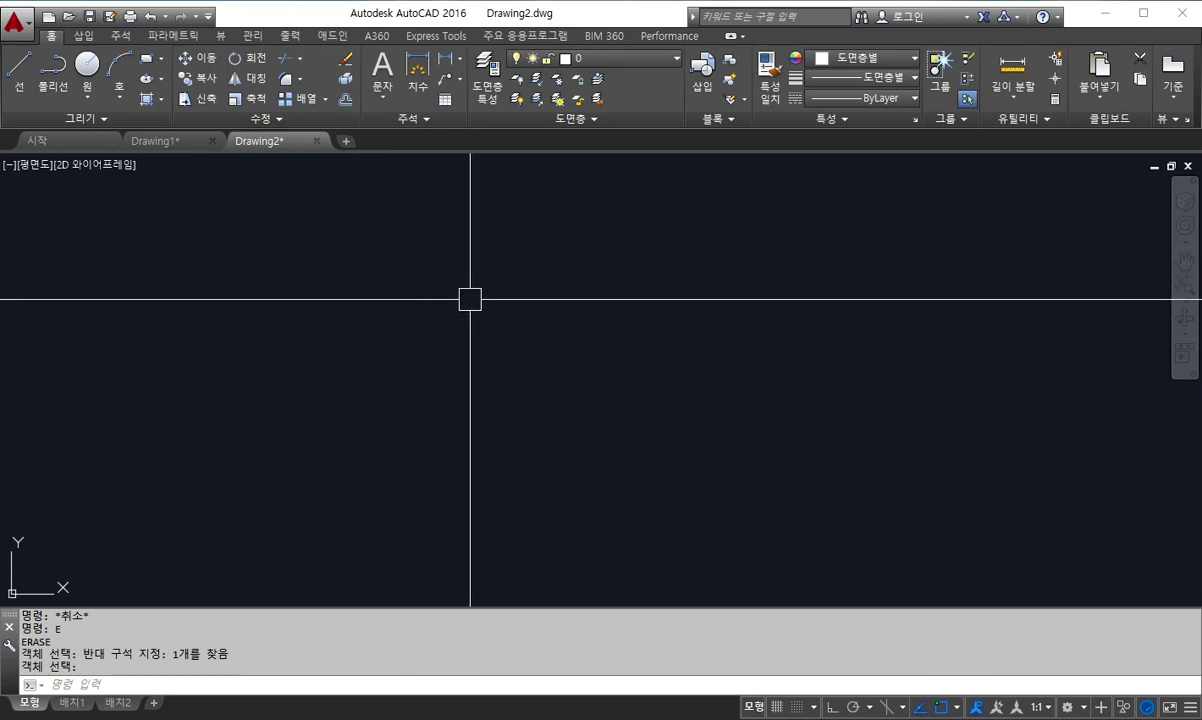
Run STARTUP again and keep its value at 1
type("S")
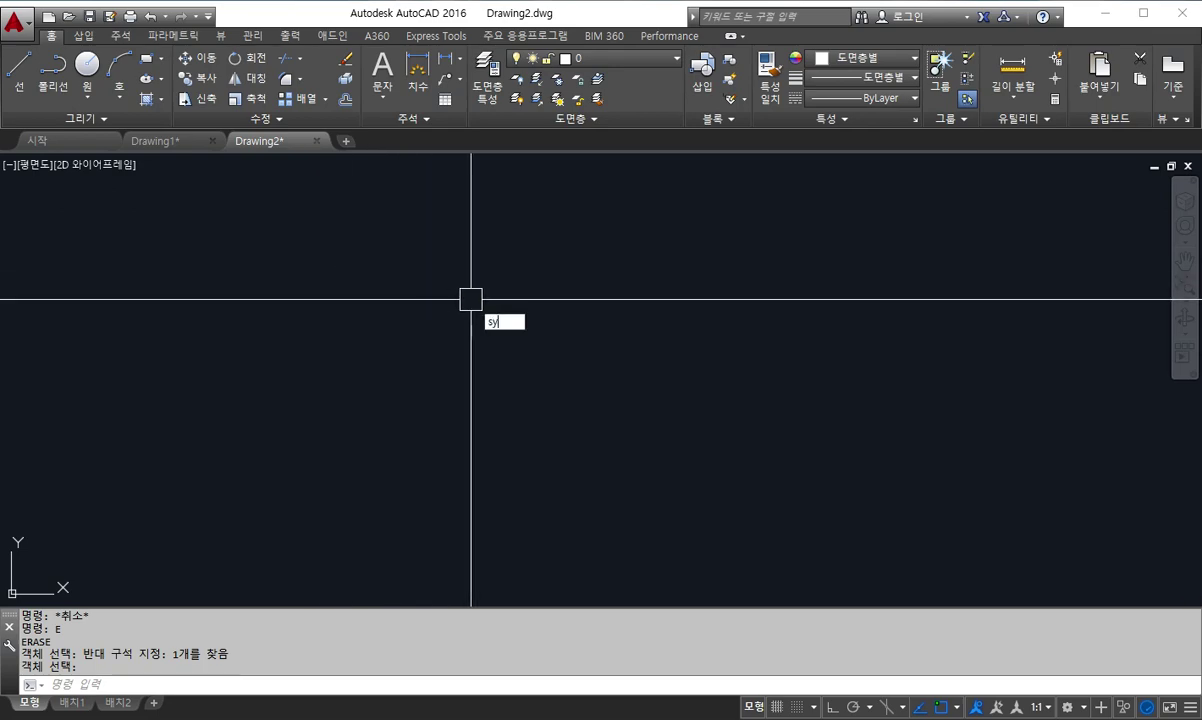
type("Yt")
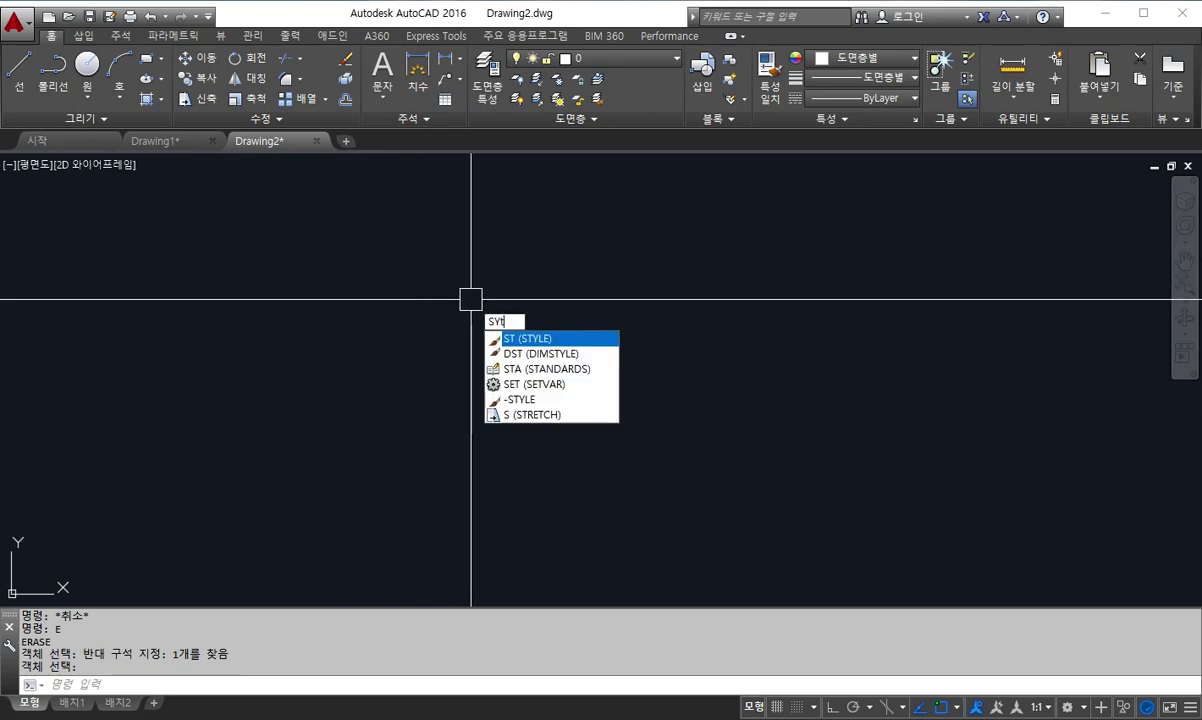
type("artup")
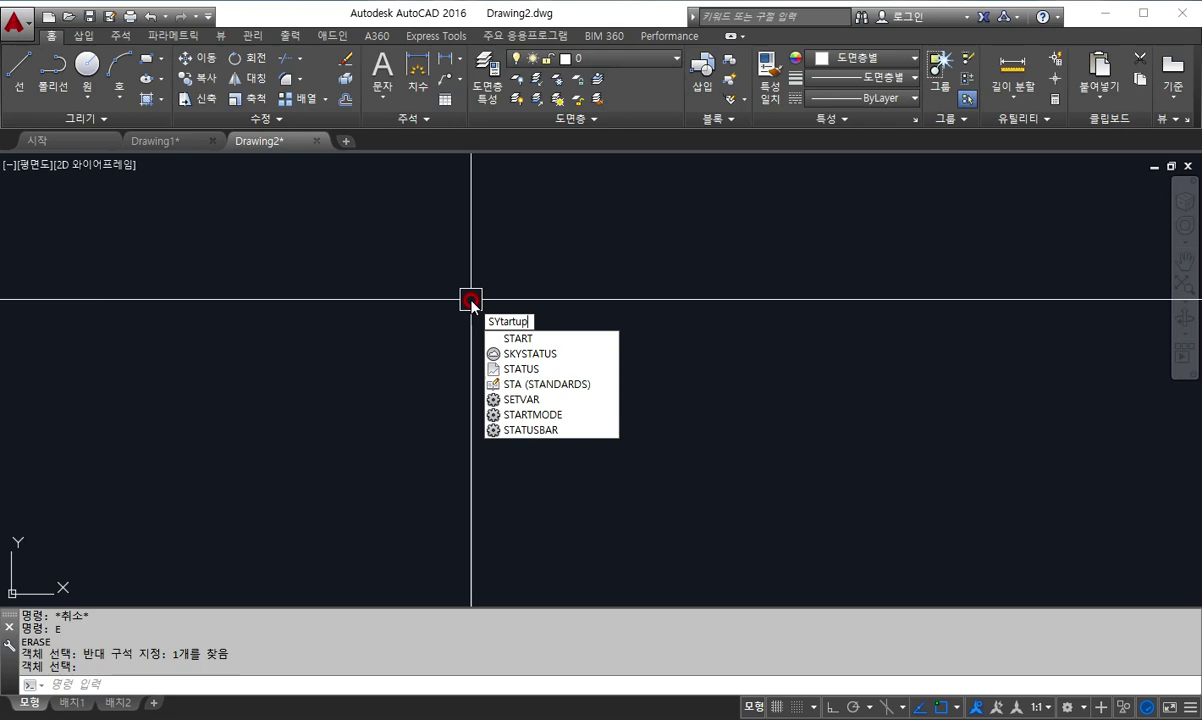
key("BackSpace")
key("BackSpace")
key("BackSpace")
type("Y")
key("BackSpace")
type("TA")
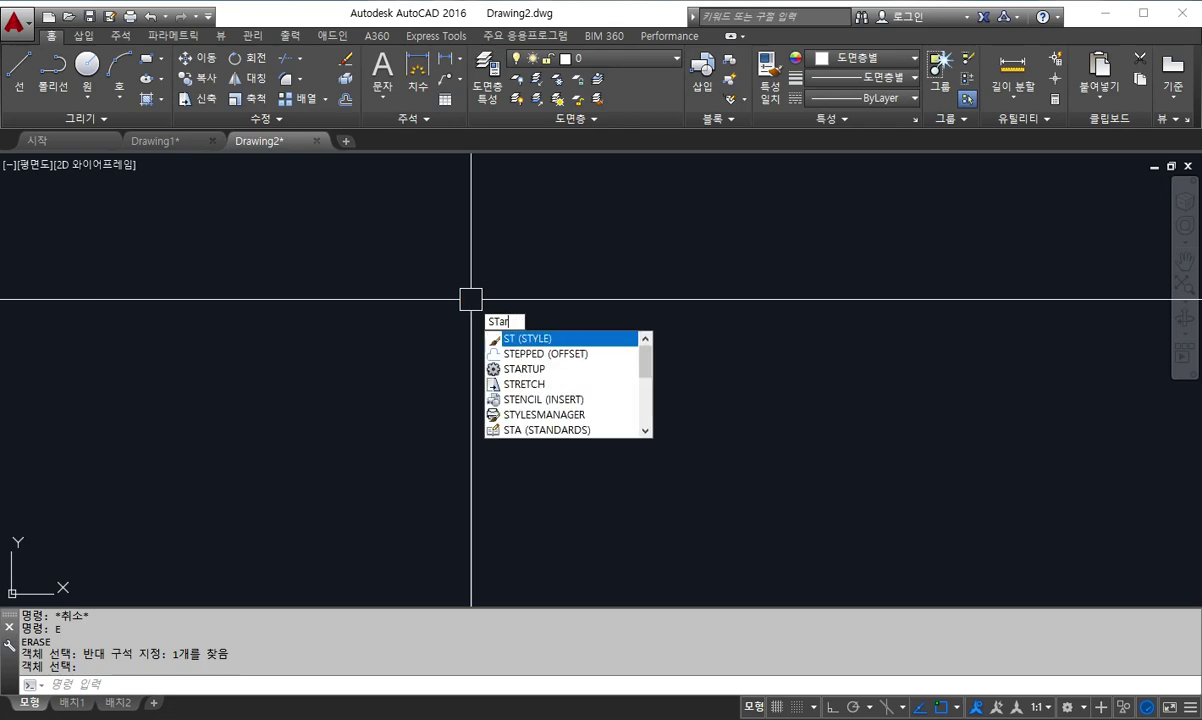
type("RTUP")
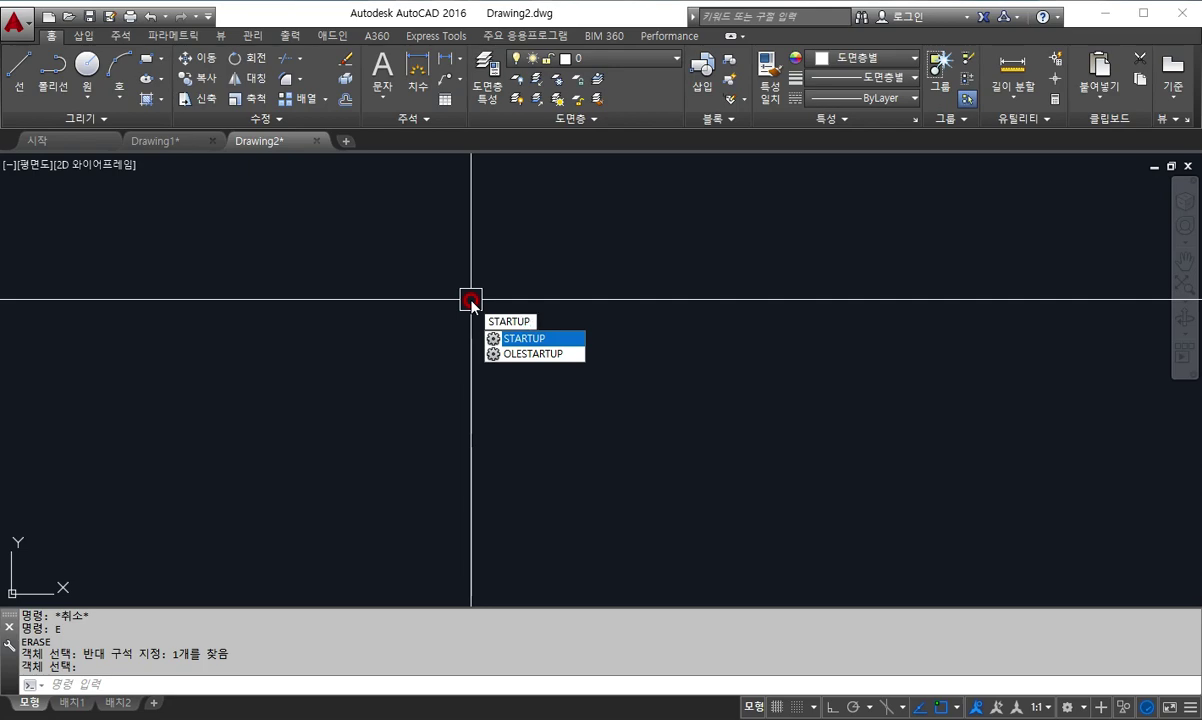
key("Return")
left_click(471, 300)
key("Return")
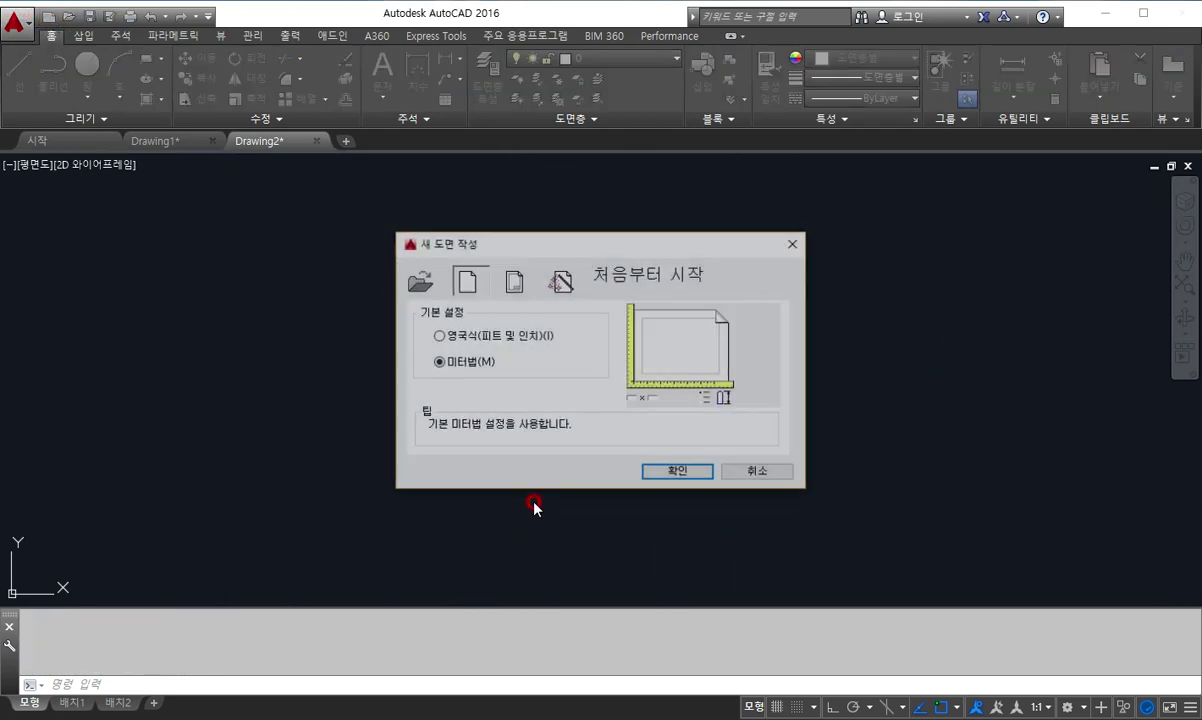
Start Drawing3 from scratch with Metric settings, then switch to the Drafting & Annotation workspace
left_click(566, 284)
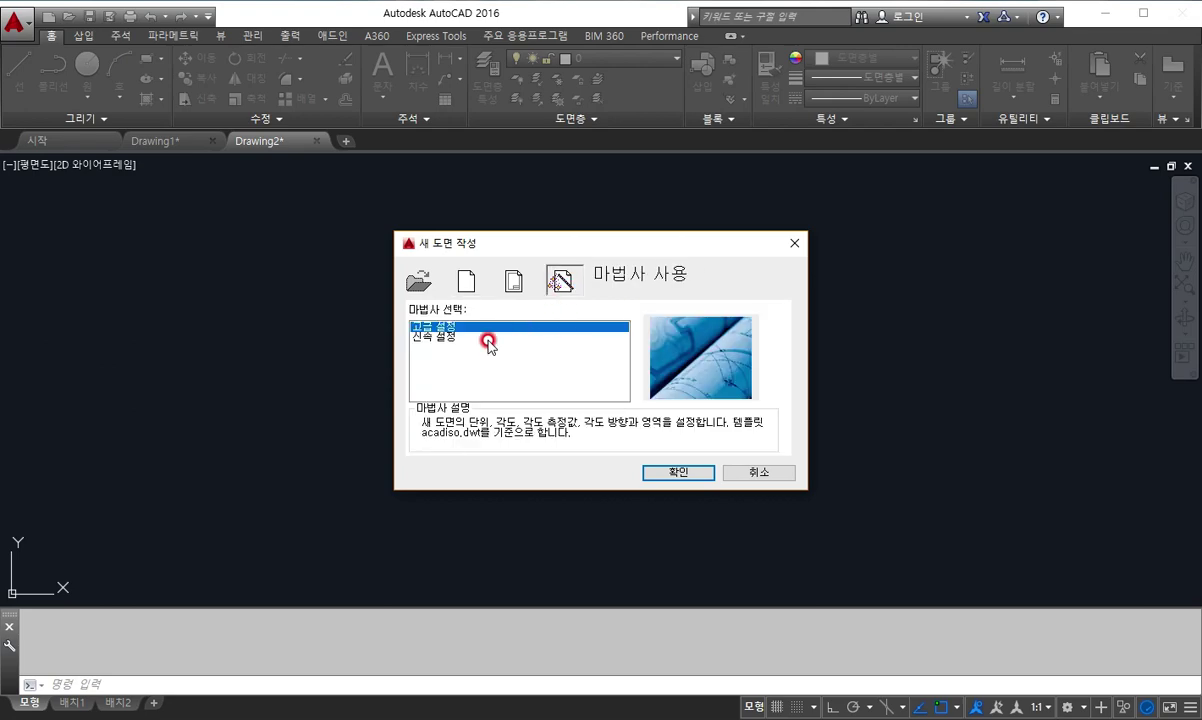
left_click(469, 283)
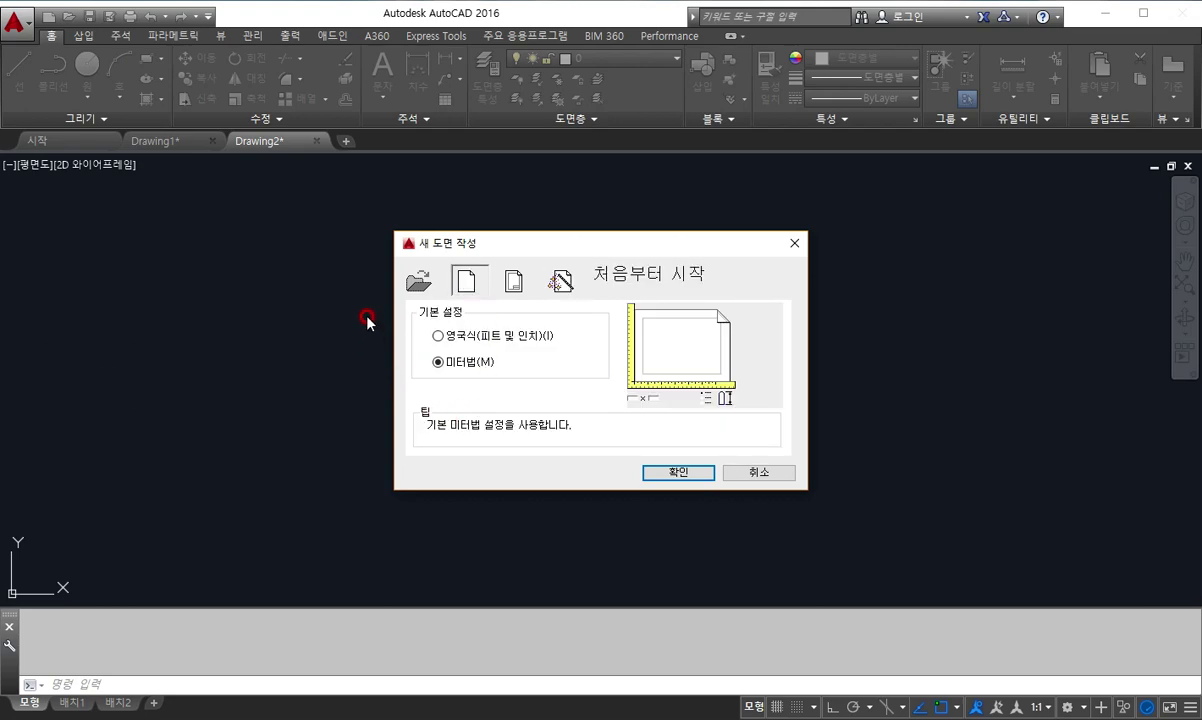
left_click(679, 472)
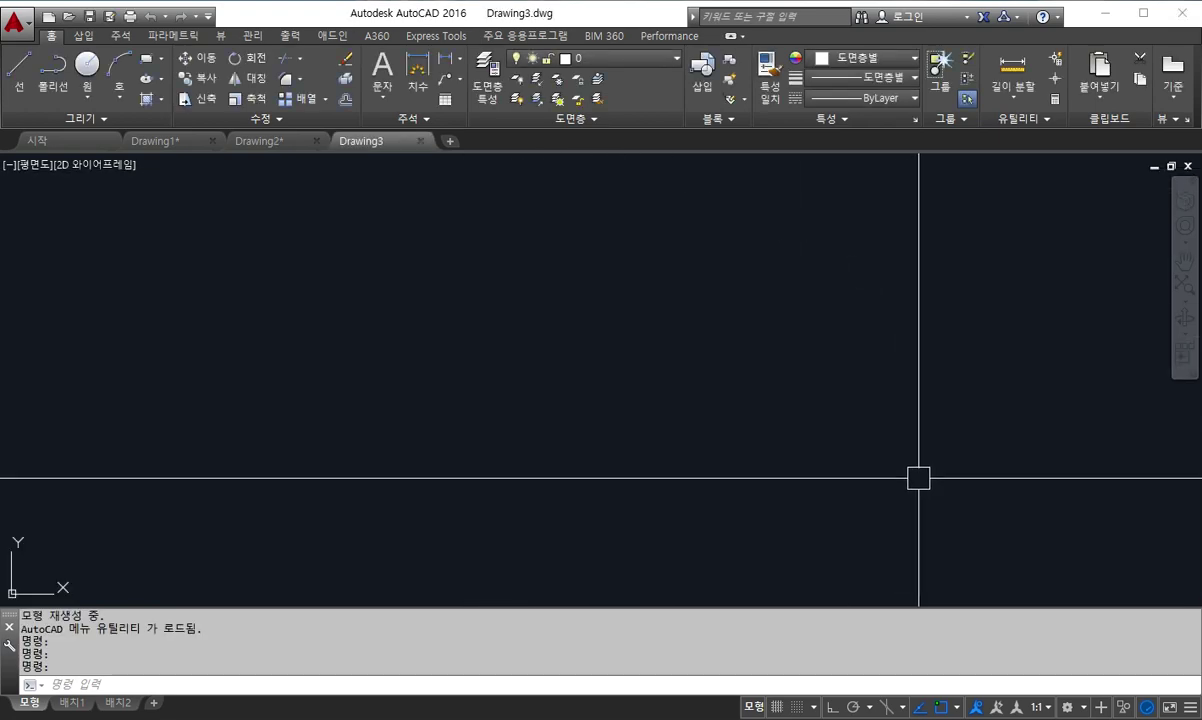
left_click(1078, 709)
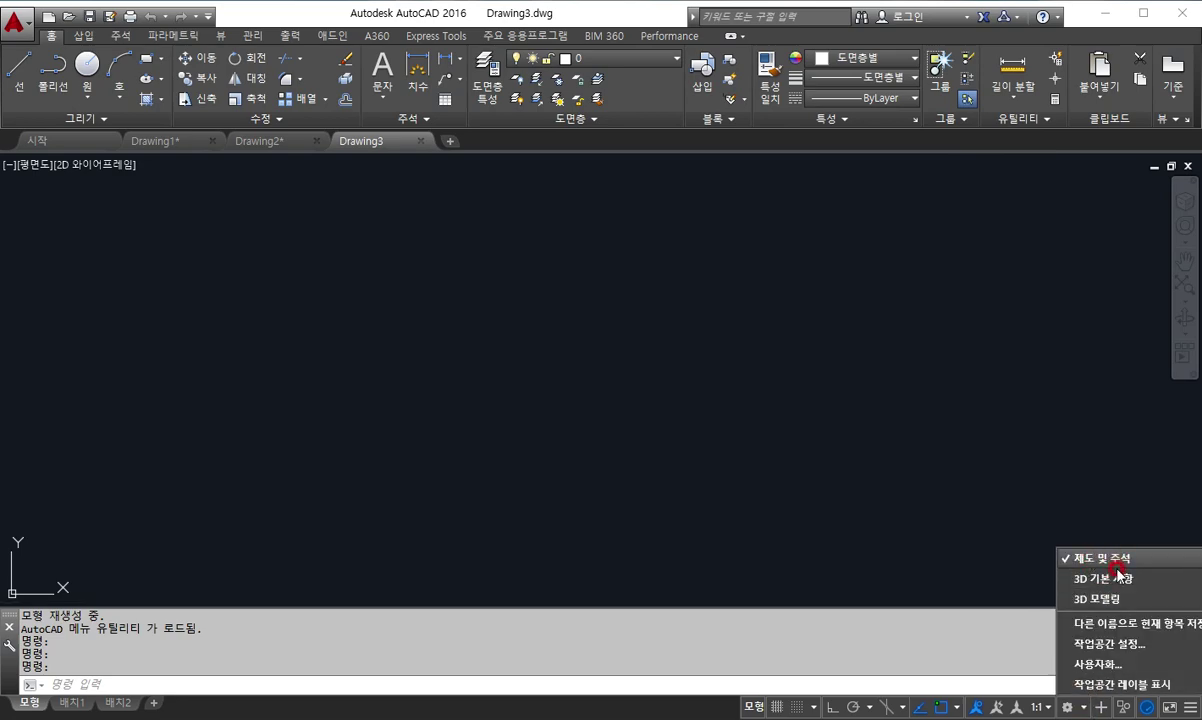
left_click(1105, 559)
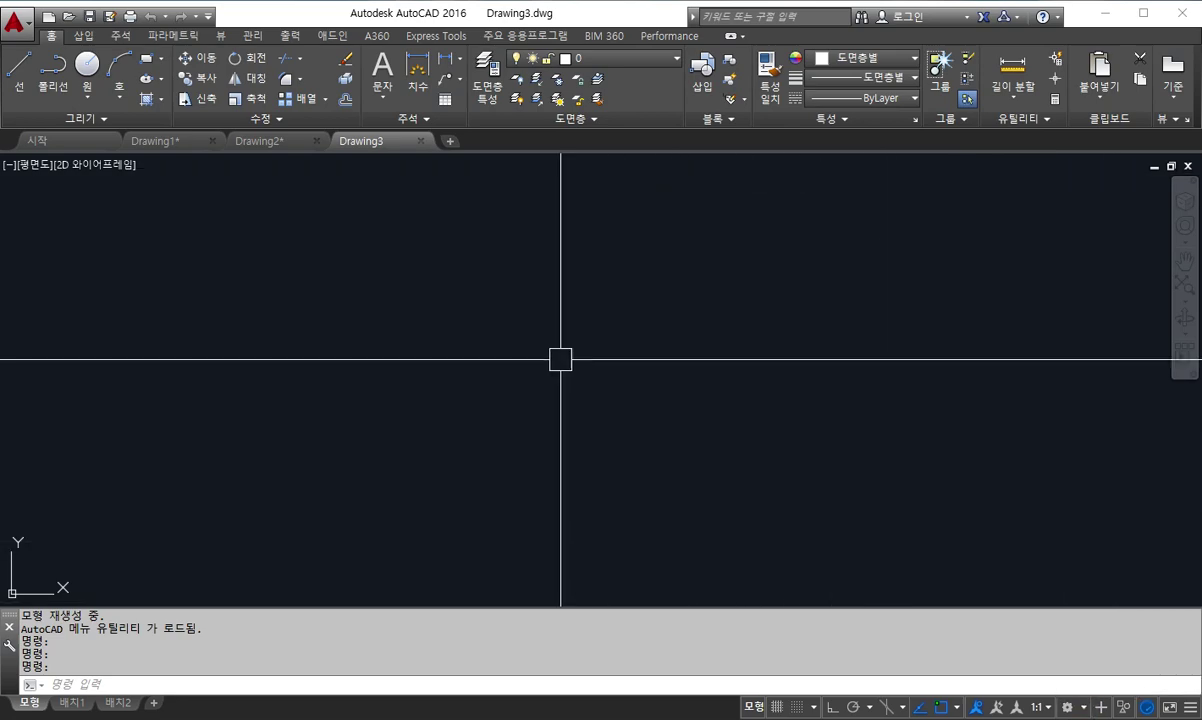
right_click(584, 306)
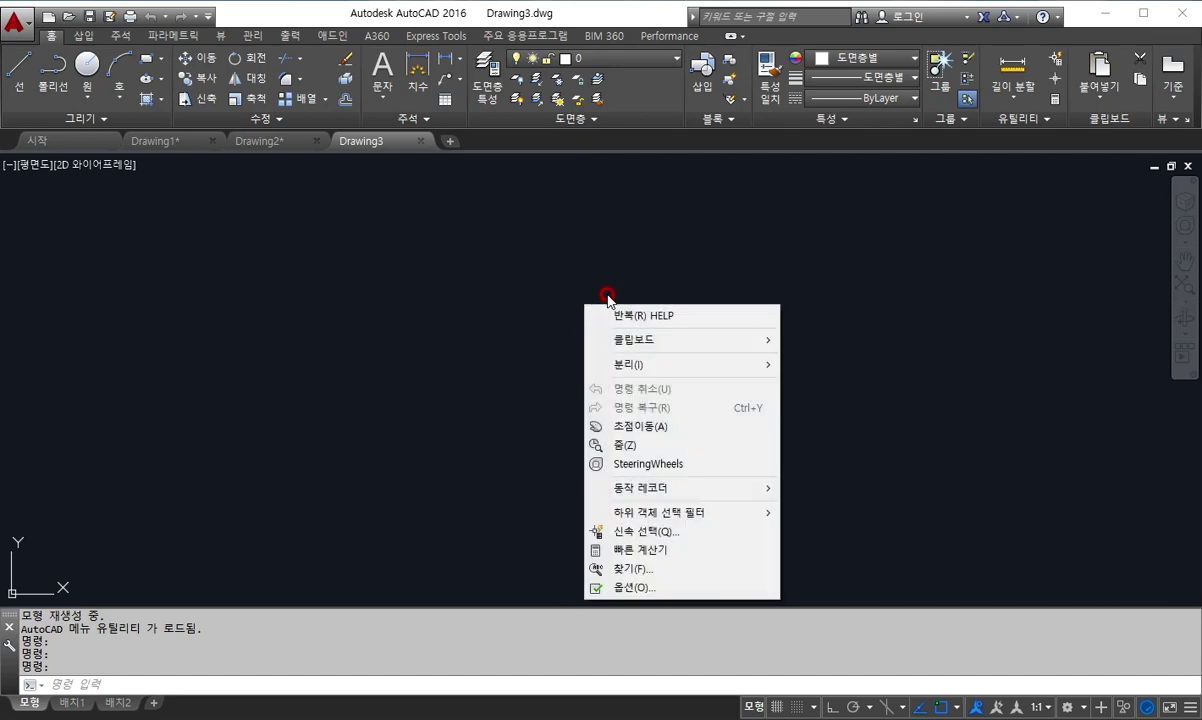
left_click(700, 587)
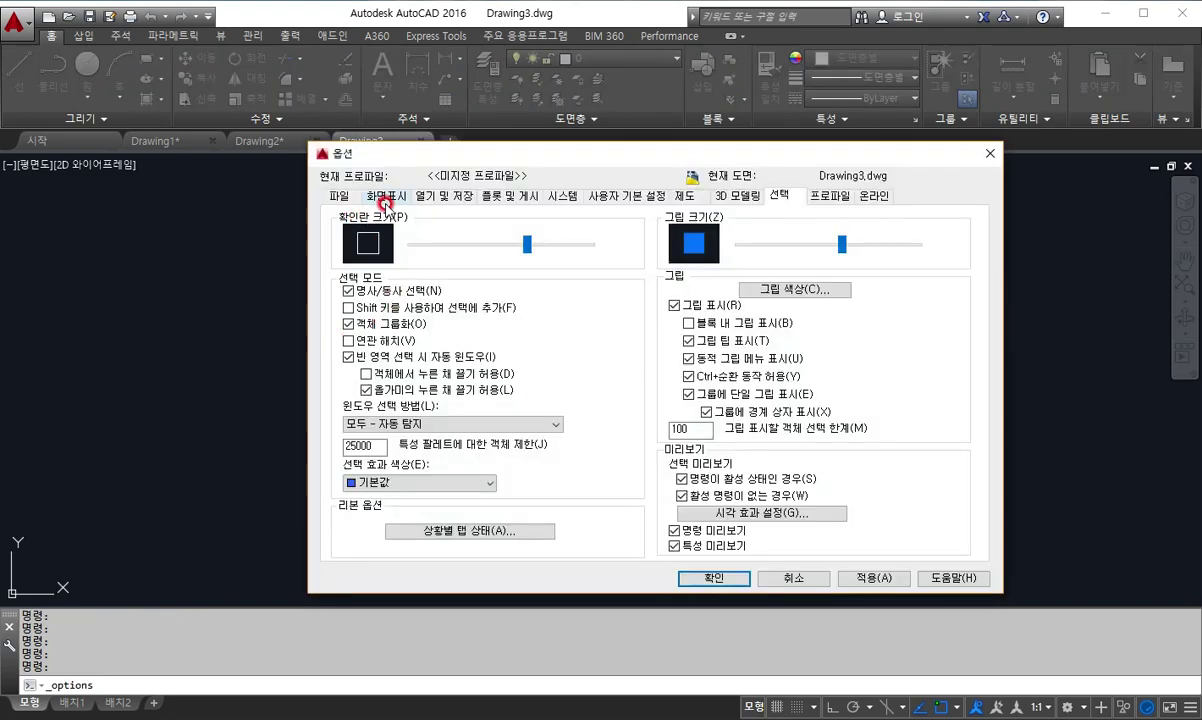
left_click(389, 199)
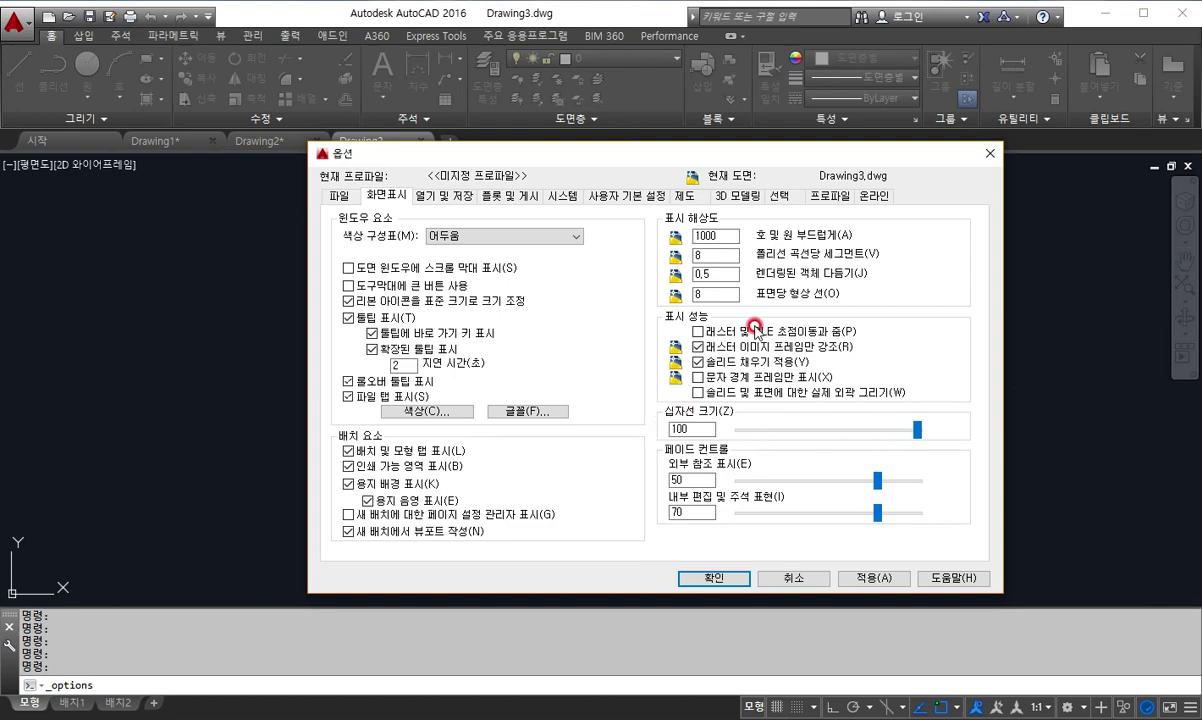
left_click(689, 197)
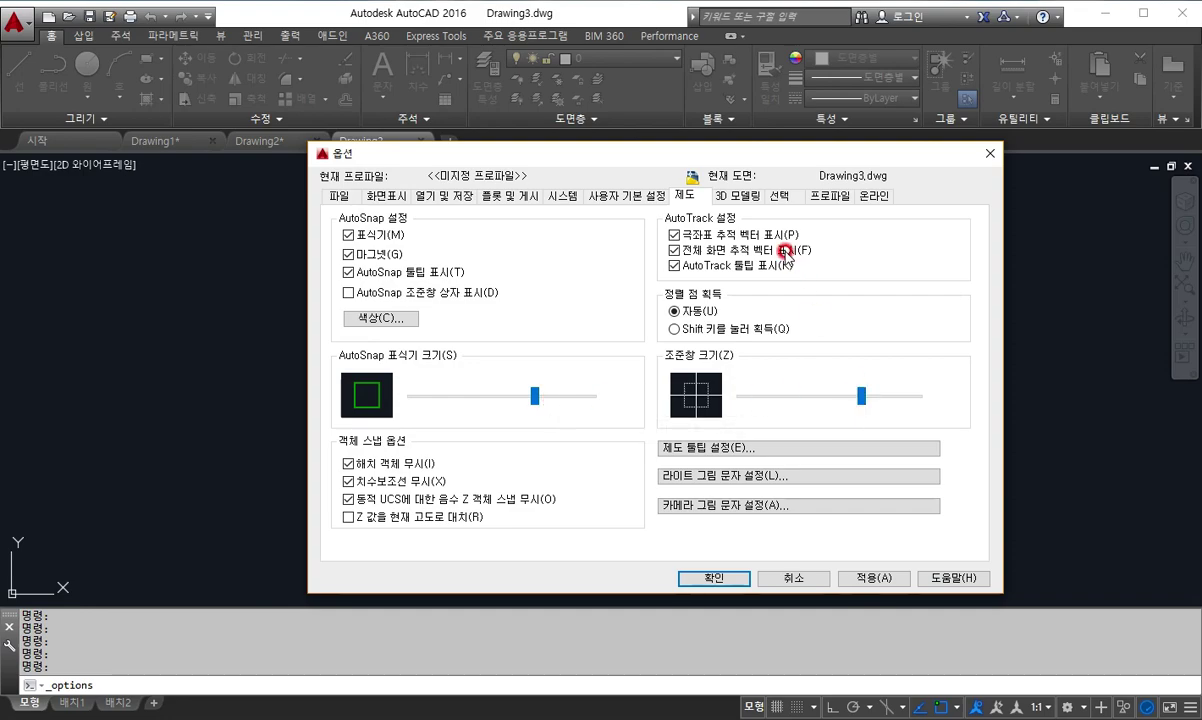
left_click(781, 195)
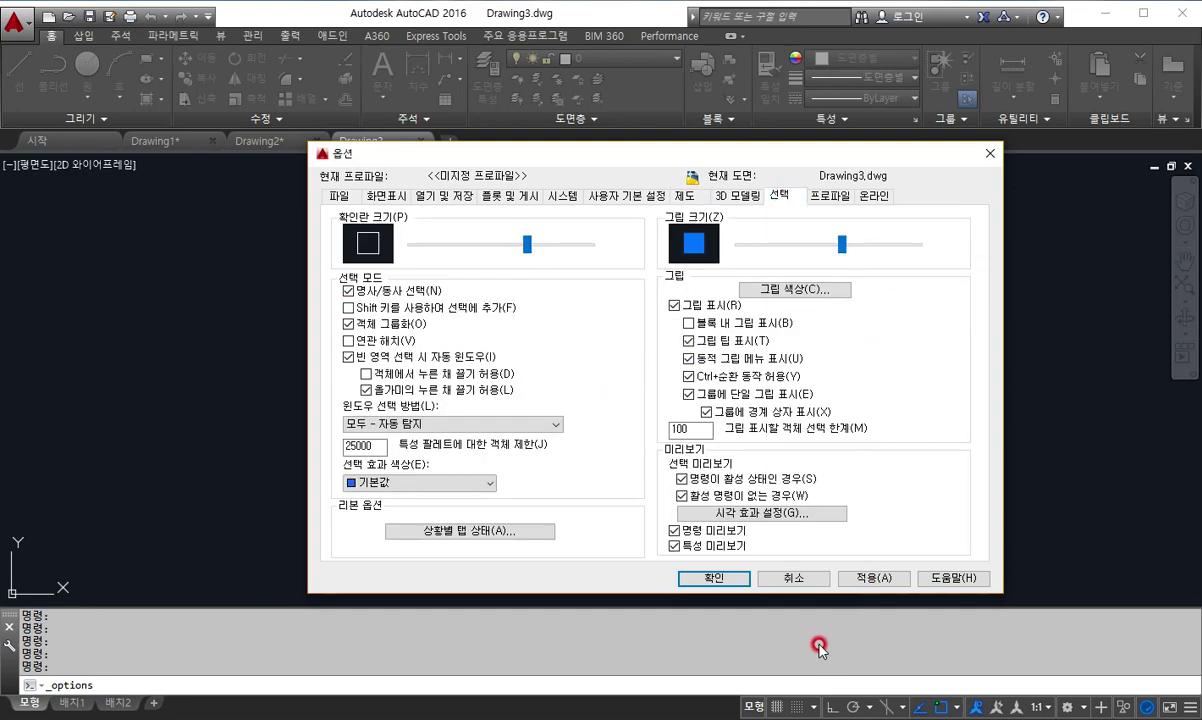
left_click(716, 582)
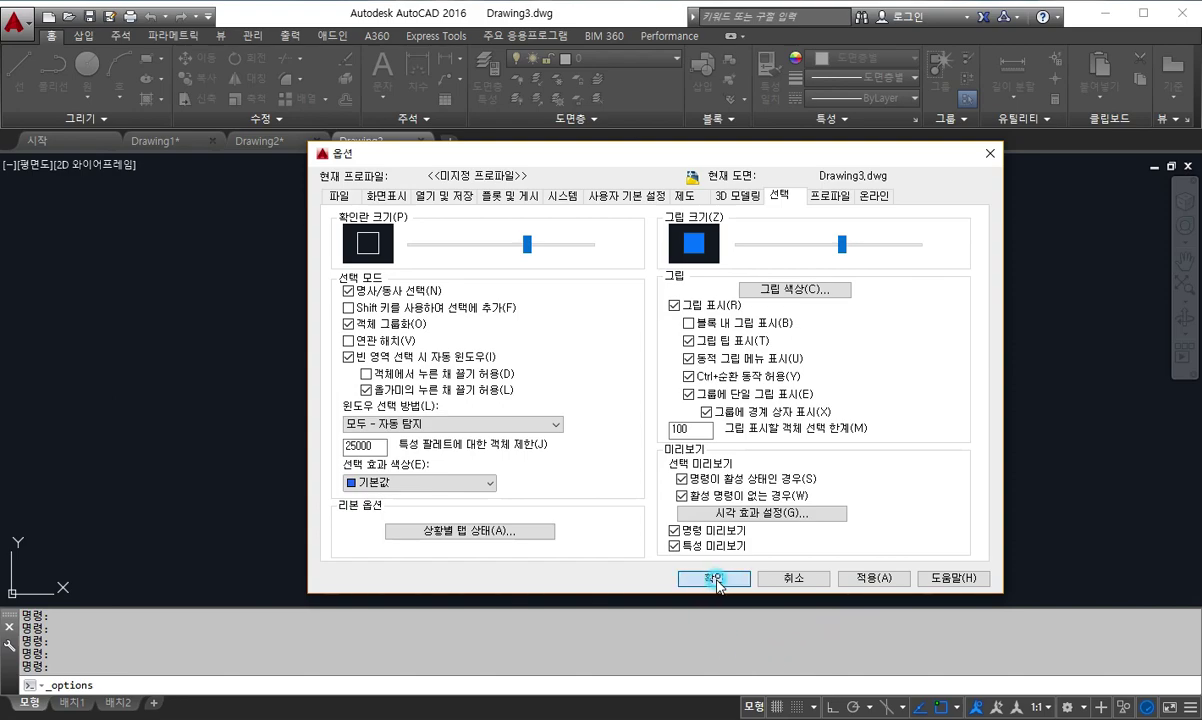
left_click(716, 582)
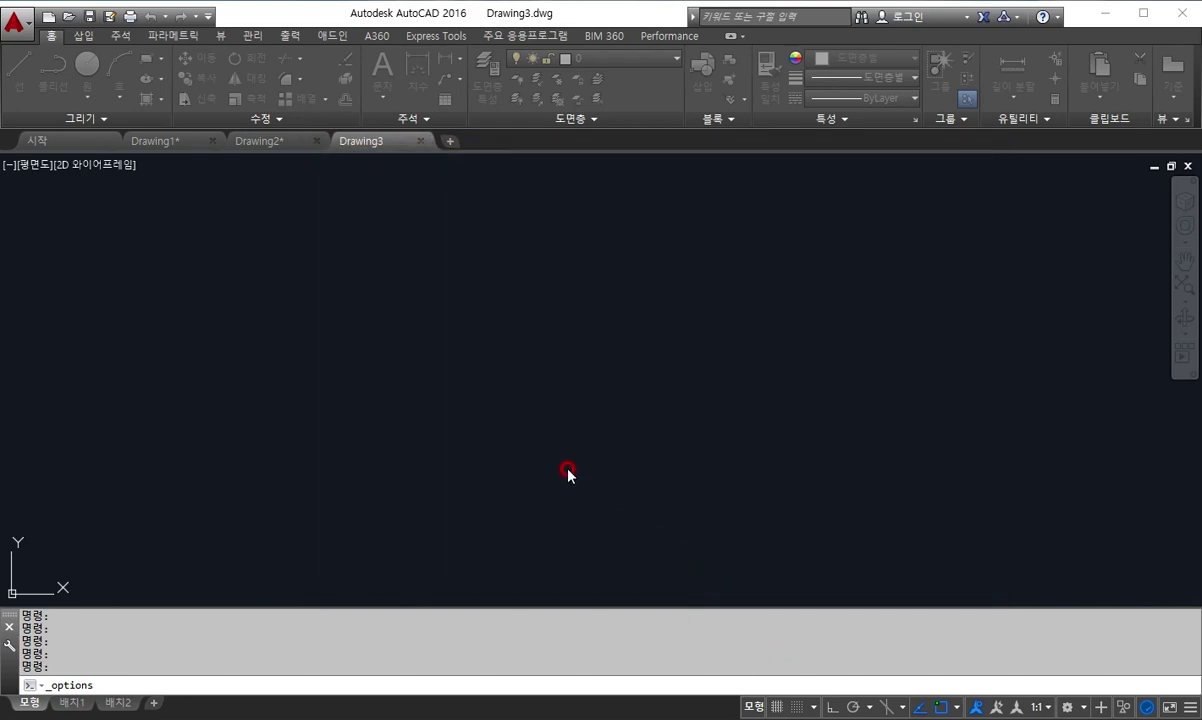
right_click(470, 330, "shift")
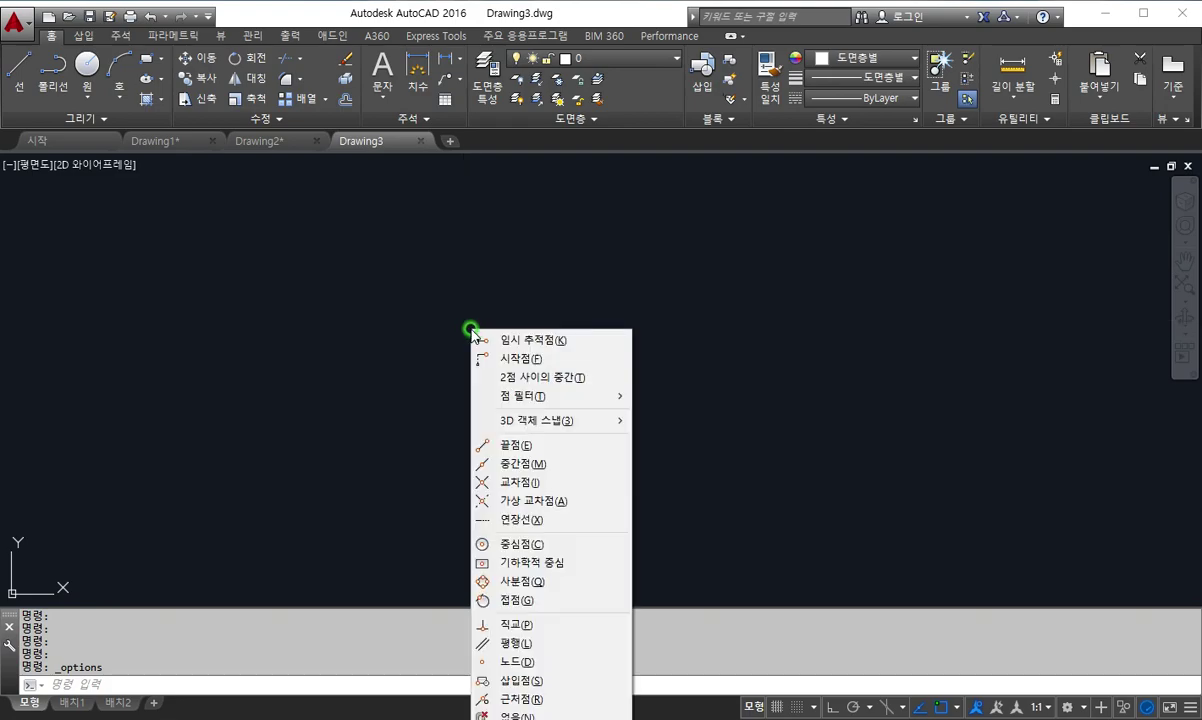
left_click(433, 437)
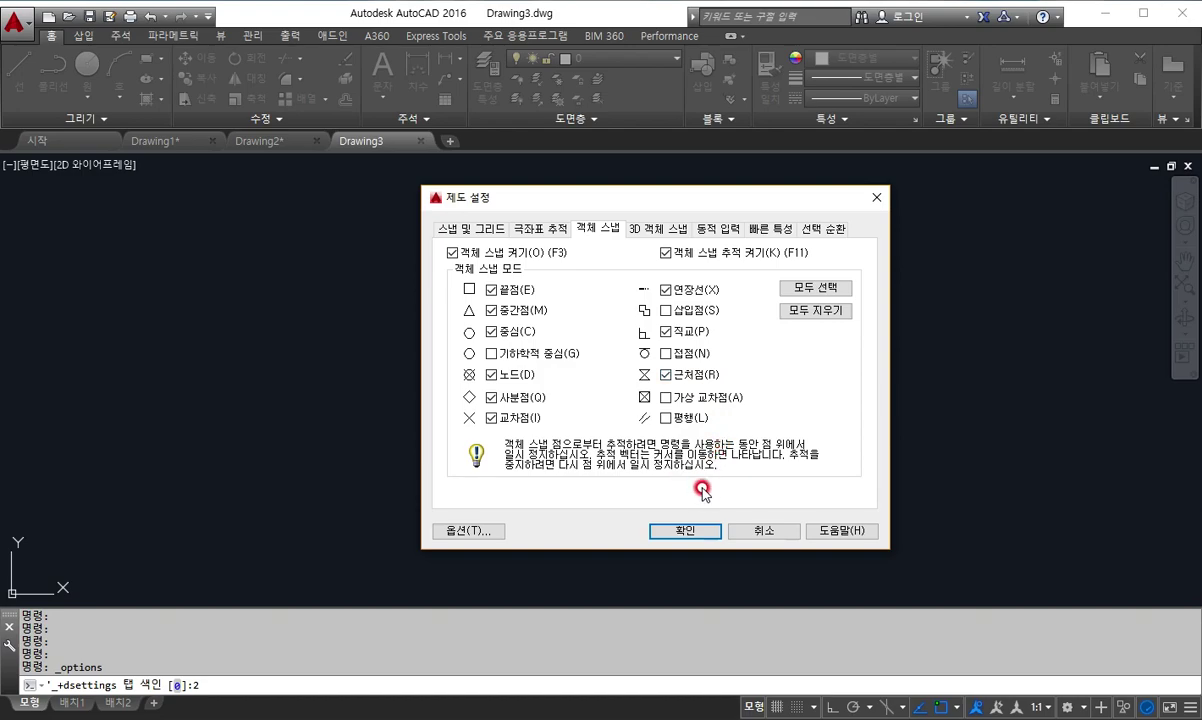
left_click(688, 534)
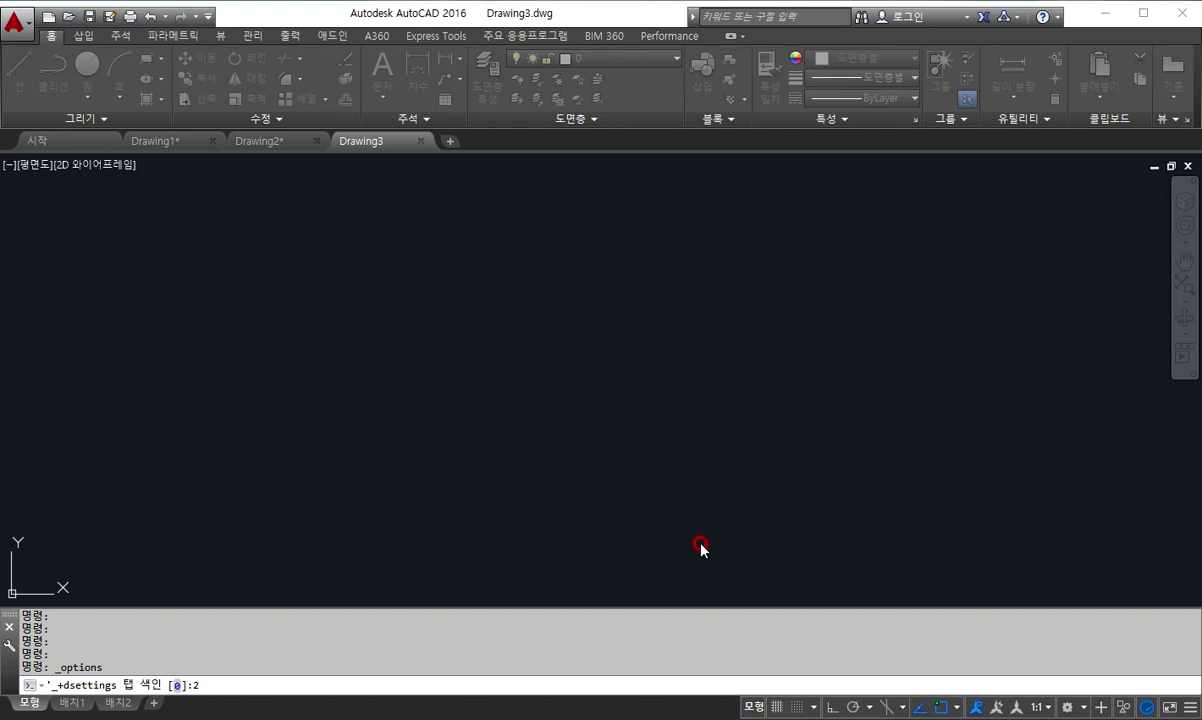